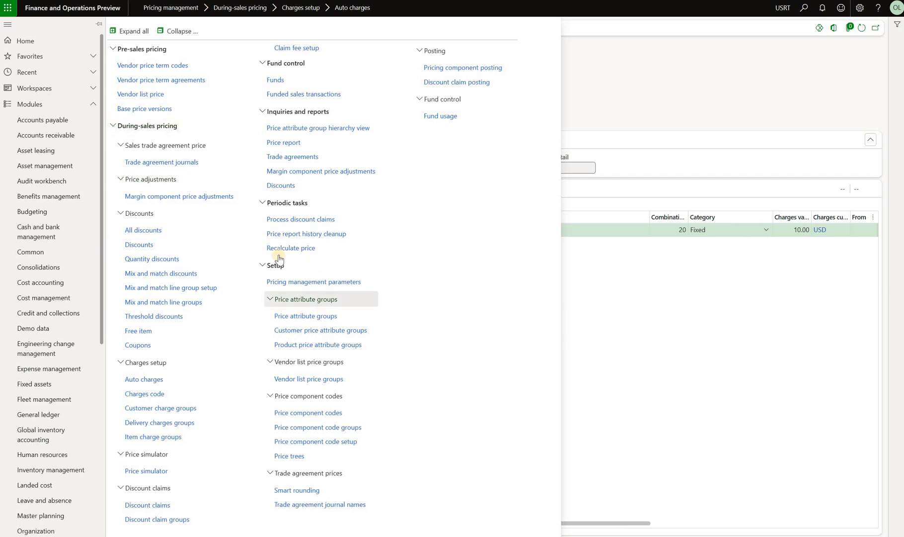
Examine the Customer Basic, Order Basic, Order Line Basic and Product Basic price attribute groups, including their matching scopes and attributes.
{"action": "left_click", "coordinate": [325, 317]}
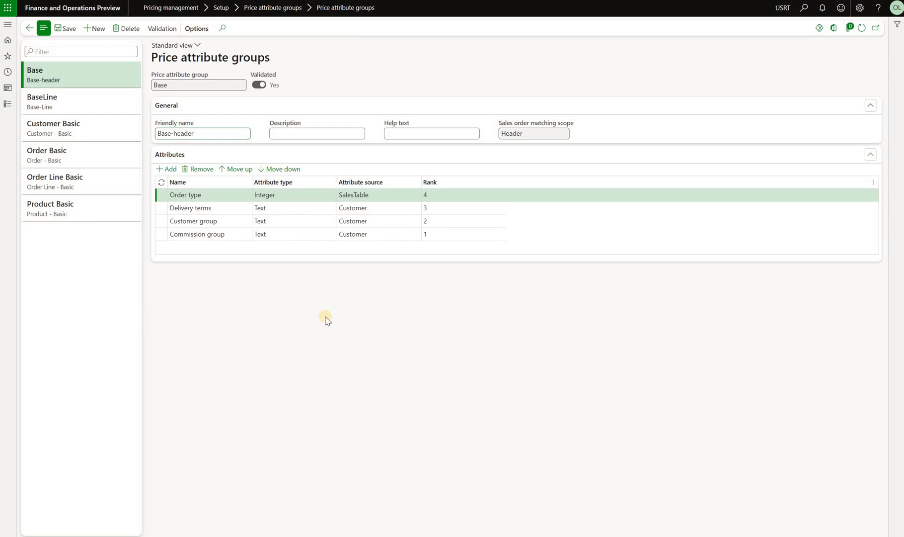
{"action": "left_click", "coordinate": [100, 128]}
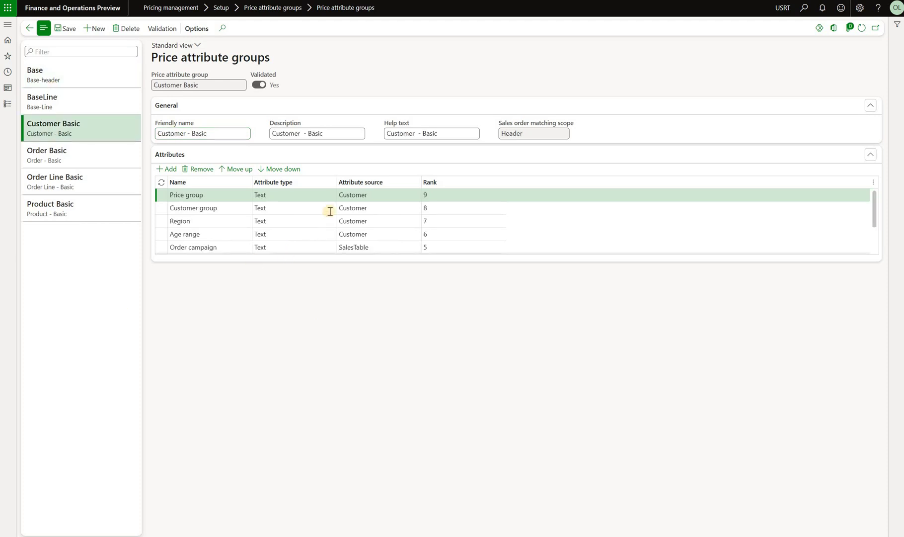
{"action": "left_click", "coordinate": [502, 133]}
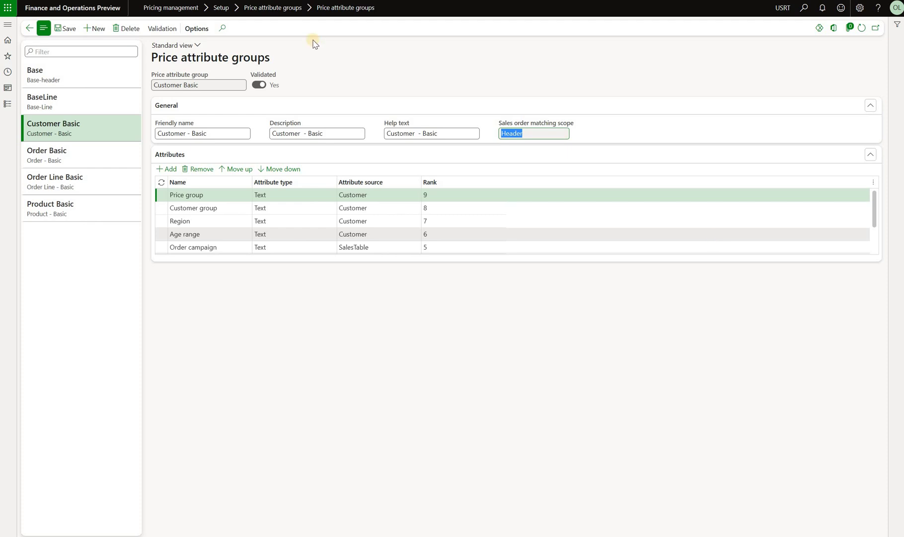
{"action": "left_click", "coordinate": [50, 154]}
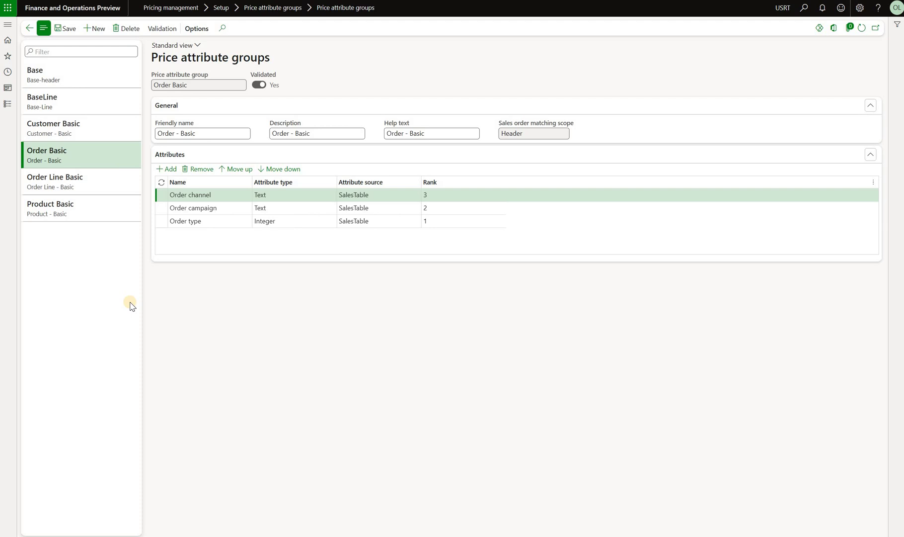
{"action": "key", "text": "Down"}
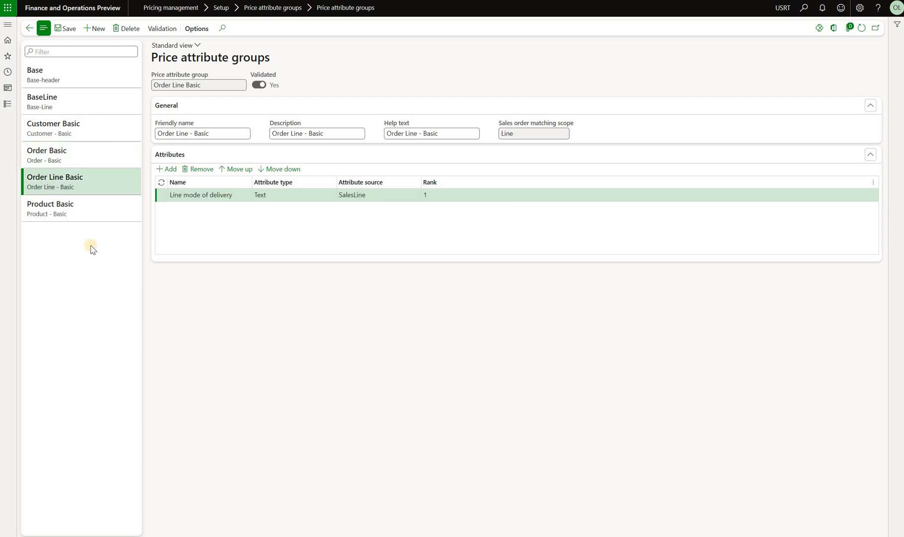
{"action": "left_click", "coordinate": [79, 212]}
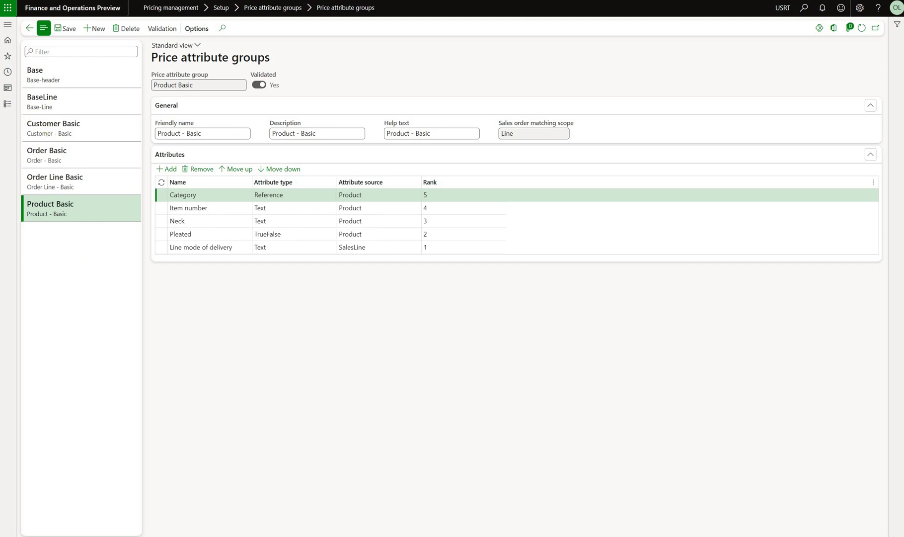
Examine the Environmental fee price component code and widen the combination rank column in its price attribute group combinations.
{"action": "left_click", "coordinate": [7, 24]}
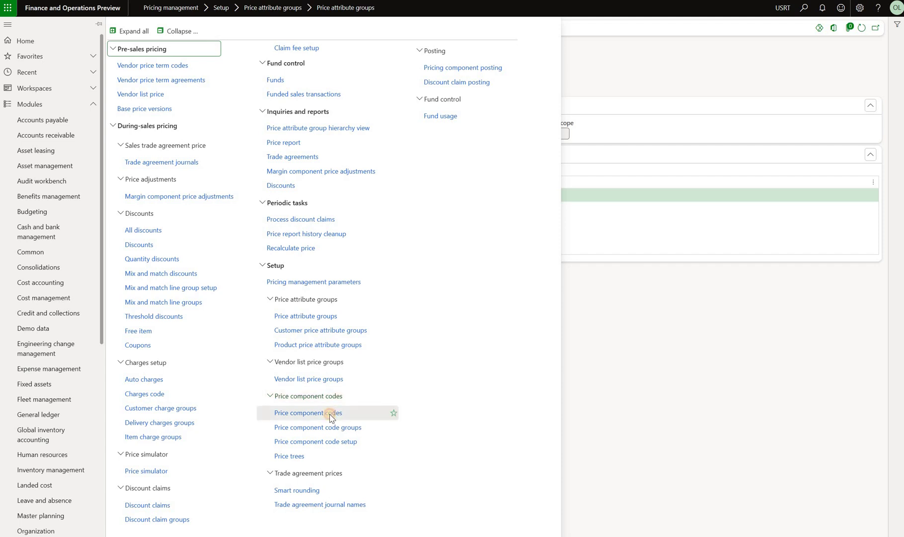
{"action": "left_click", "coordinate": [330, 414]}
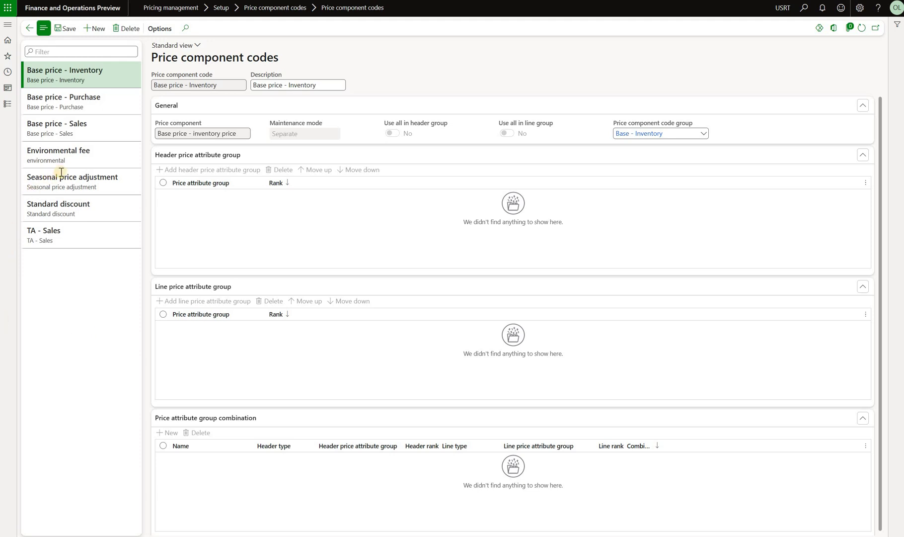
{"action": "left_click", "coordinate": [82, 156]}
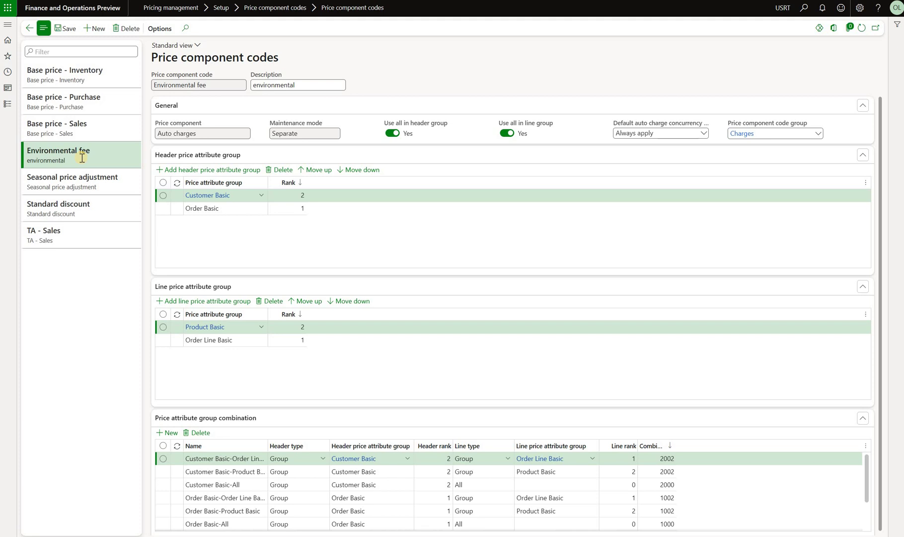
{"action": "left_click", "coordinate": [162, 134]}
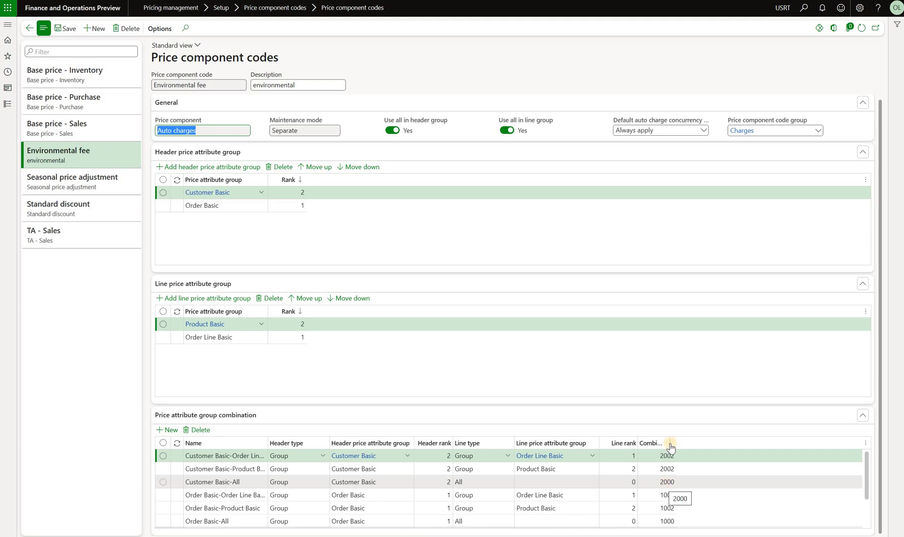
{"action": "left_click_drag", "start_coordinate": [677, 442], "coordinate": [727, 443]}
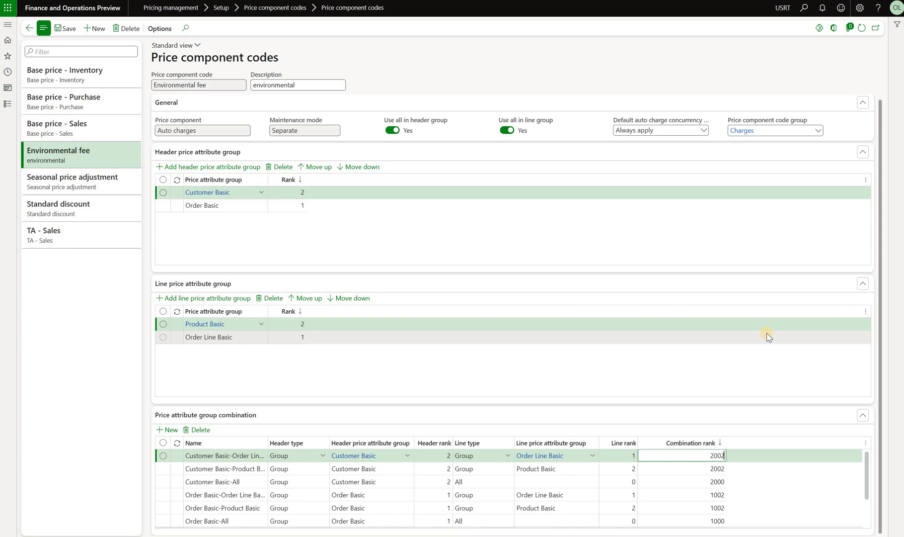
Review the prices and discounts settings in the pricing management parameters and the Environmental fee line in the price component code setup.
{"action": "left_click", "coordinate": [8, 26]}
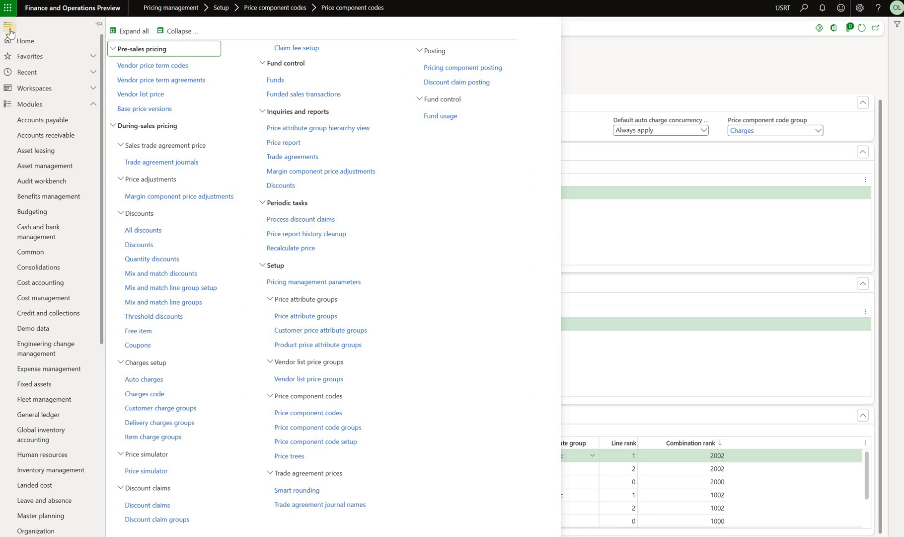
{"action": "left_click", "coordinate": [340, 284]}
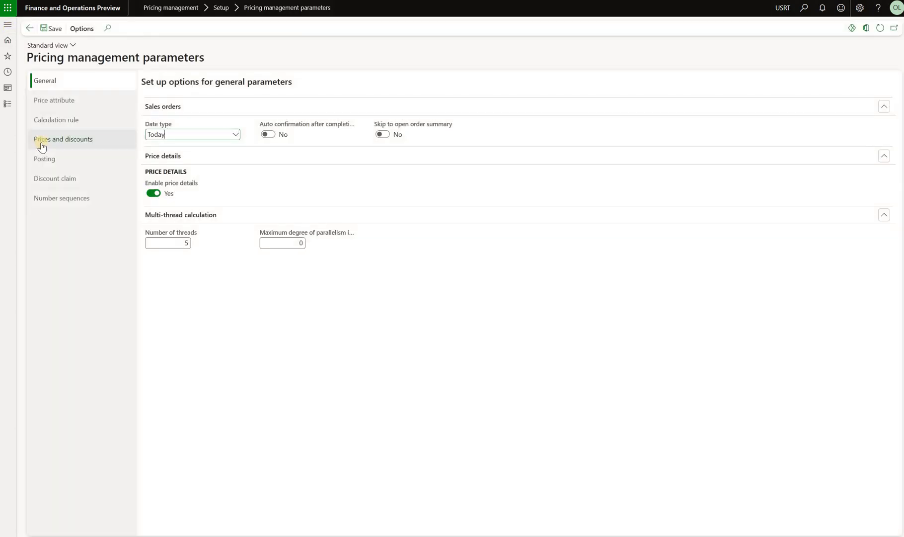
{"action": "left_click", "coordinate": [40, 142]}
{"action": "scroll", "coordinate": [239, 492], "scroll_direction": "down", "scroll_amount": 2}
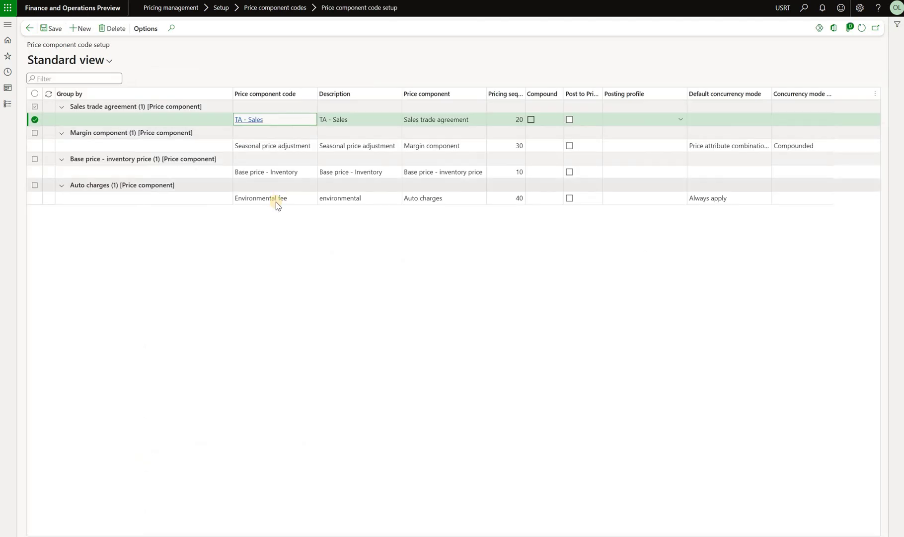
{"action": "left_click", "coordinate": [276, 200]}
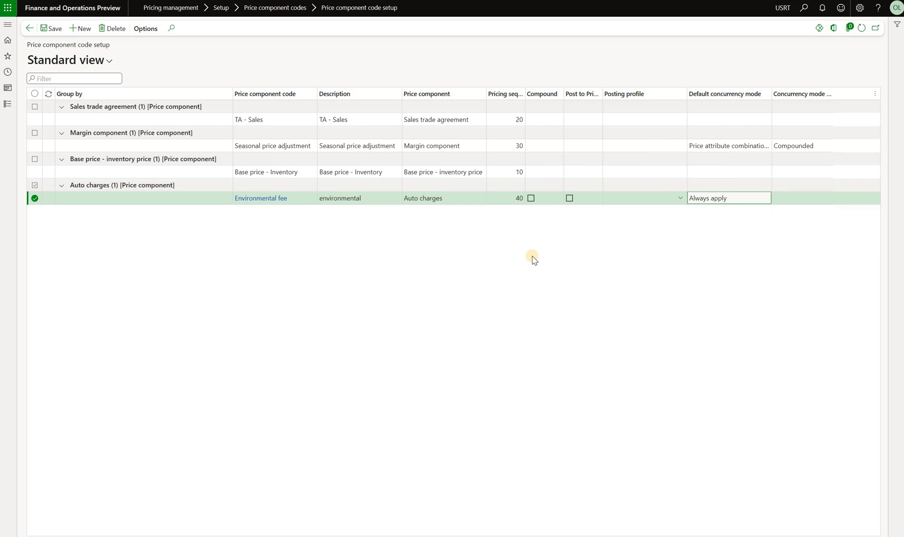
Create and save a header-level auto charge with price component code Environmental fee and the description "Freight for Europe Customers".
{"action": "left_click", "coordinate": [7, 104]}
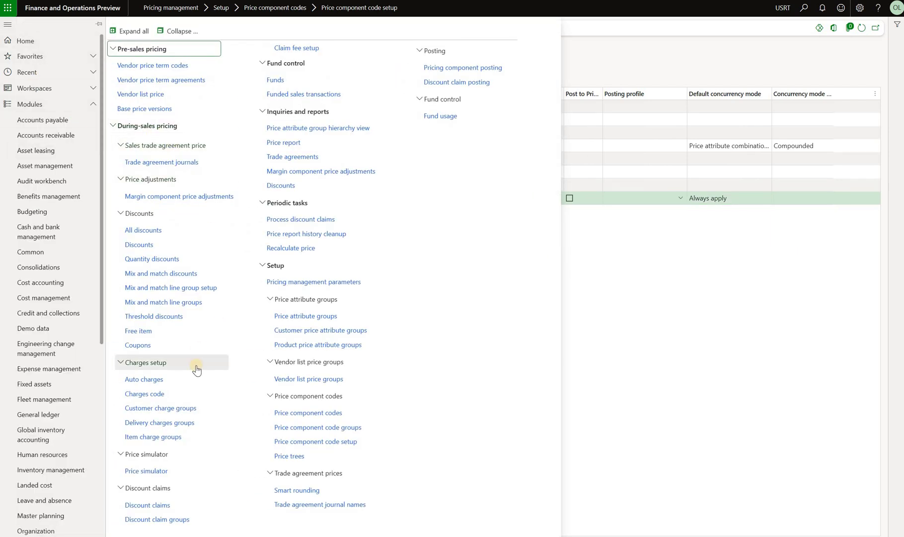
{"action": "left_click", "coordinate": [143, 381]}
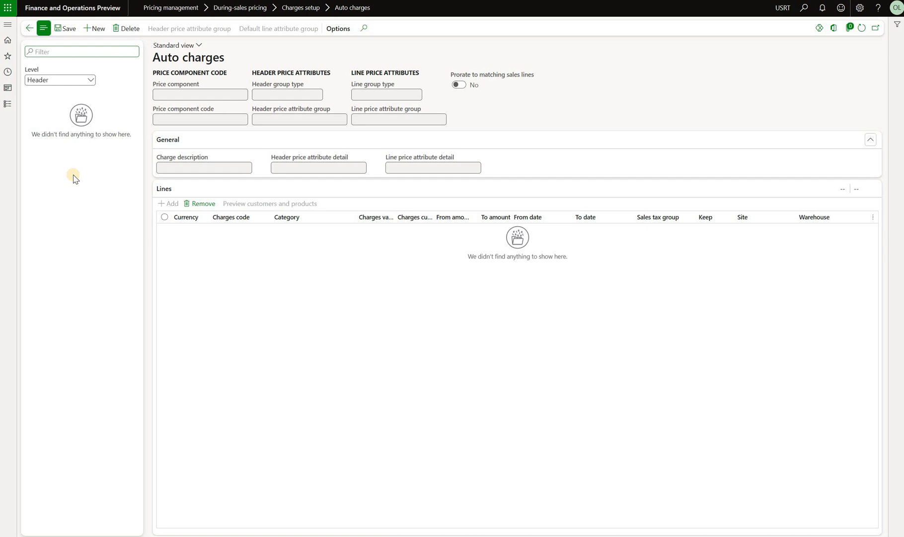
{"action": "left_click", "coordinate": [94, 28]}
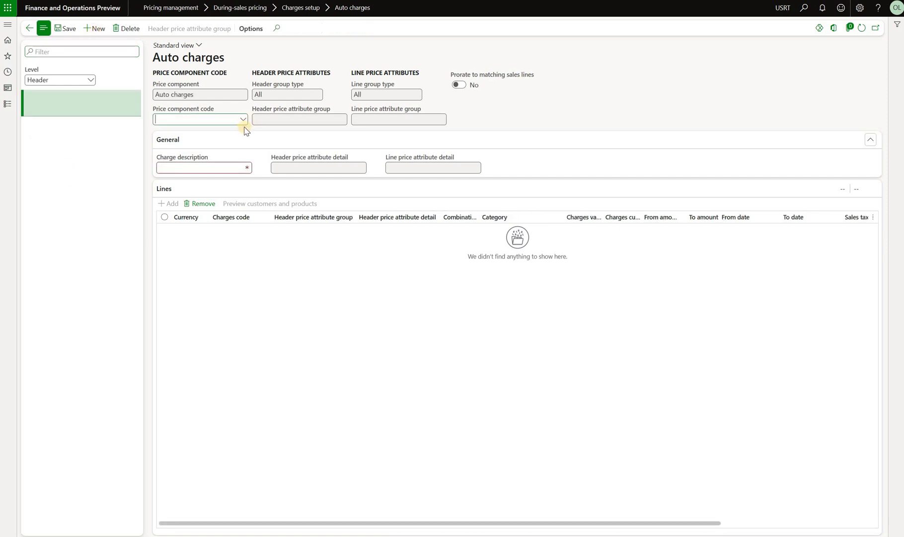
{"action": "left_click", "coordinate": [242, 121]}
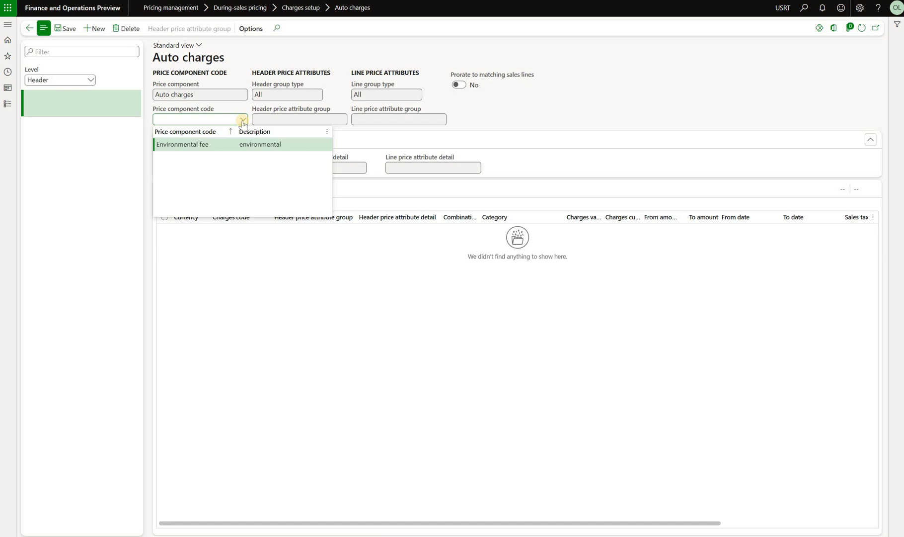
{"action": "left_click", "coordinate": [244, 145]}
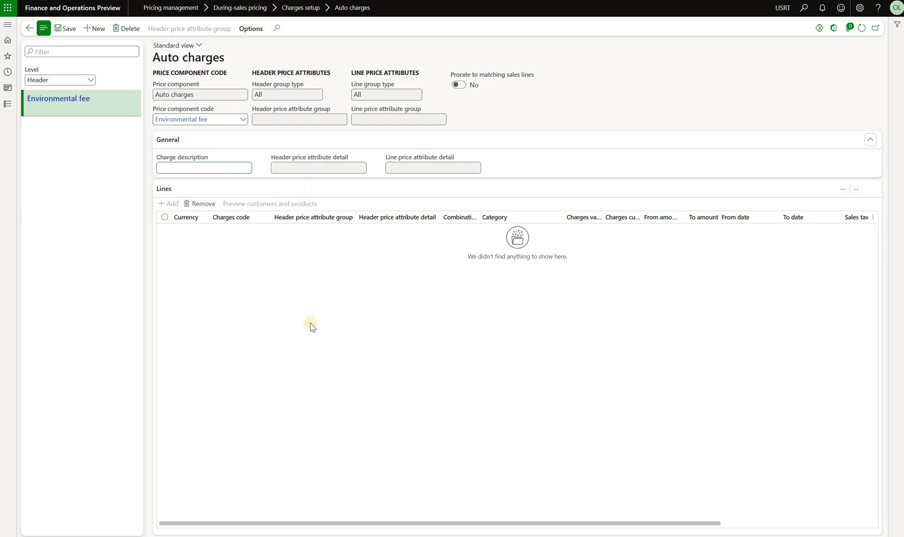
{"action": "key", "text": "Tab"}
{"action": "type", "text": "Freight for Europe Customers"}
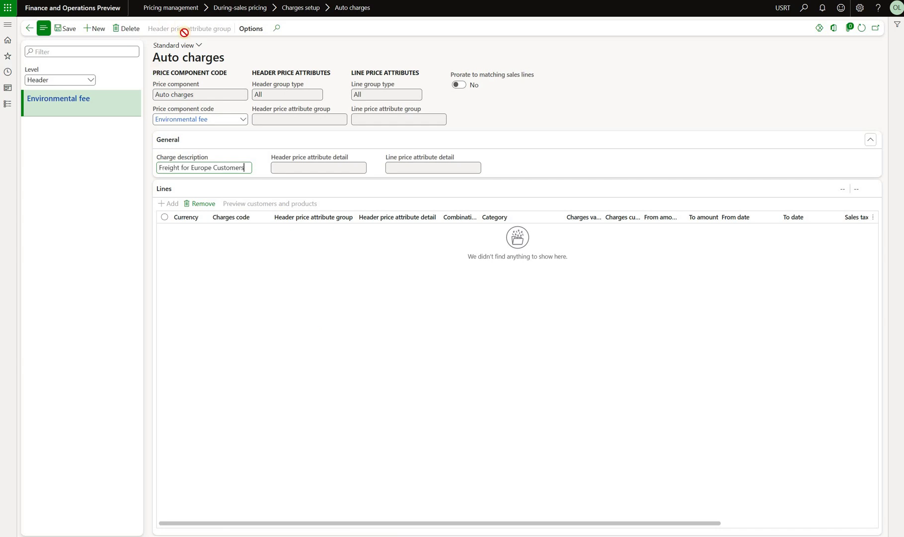
{"action": "left_click", "coordinate": [231, 45]}
{"action": "left_click", "coordinate": [66, 28]}
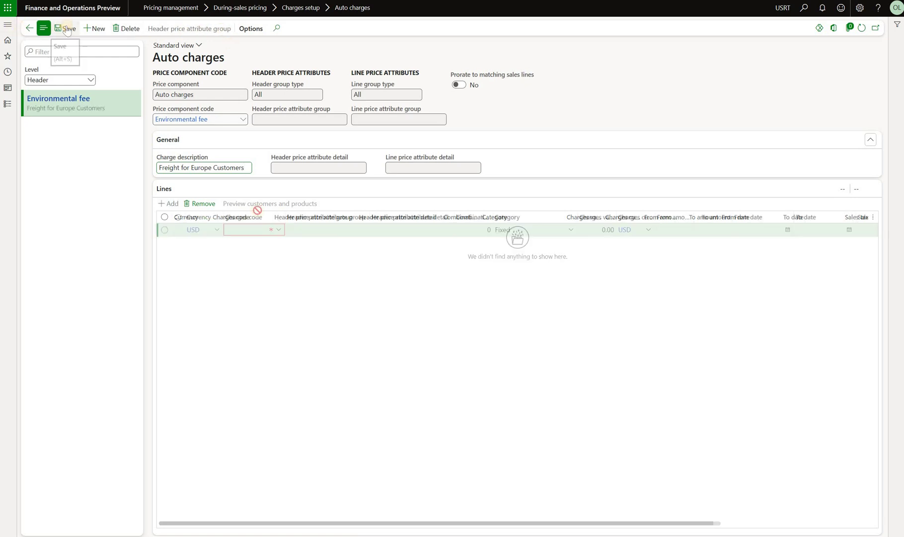
Set the auto charge's header price attributes to group type Group, price attribute group Customer Basic and Region Europe.
{"action": "left_click", "coordinate": [219, 33]}
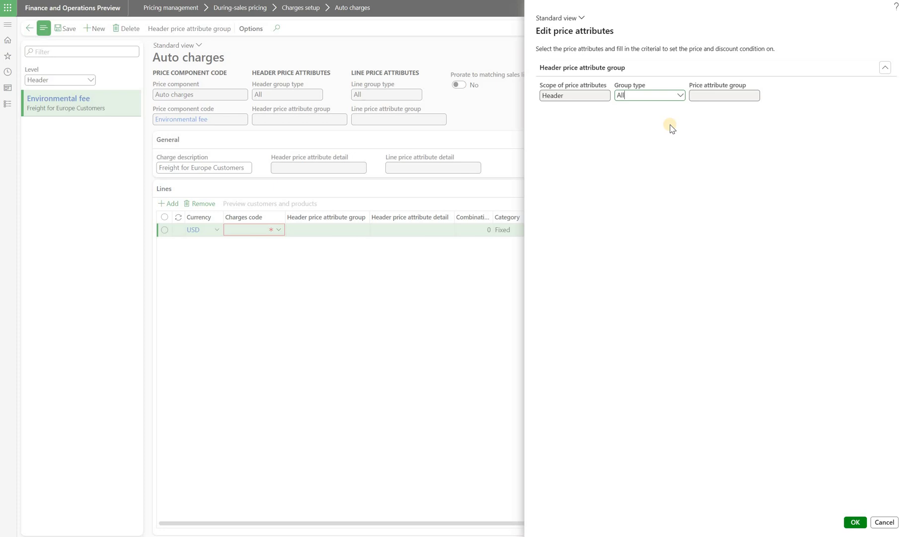
{"action": "left_click", "coordinate": [660, 97]}
{"action": "left_click", "coordinate": [661, 107]}
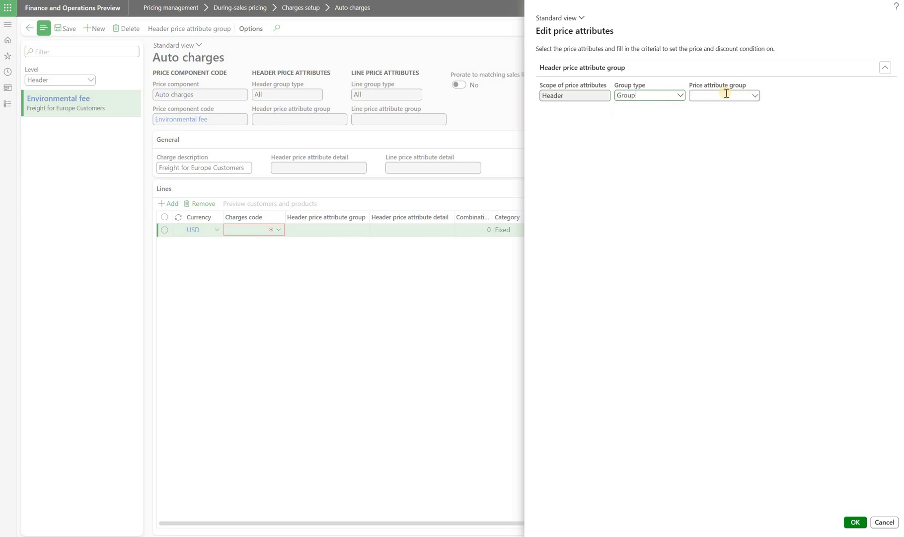
{"action": "left_click", "coordinate": [755, 95]}
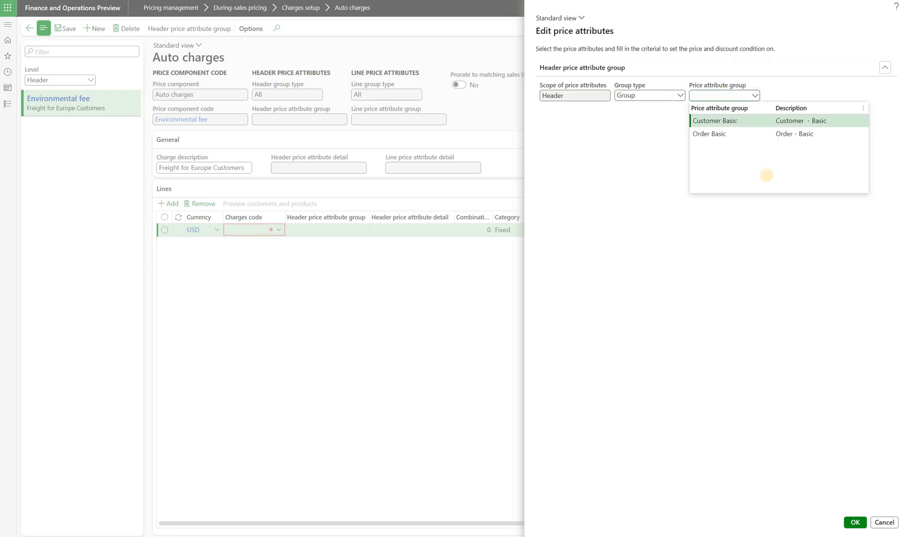
{"action": "left_click", "coordinate": [740, 123]}
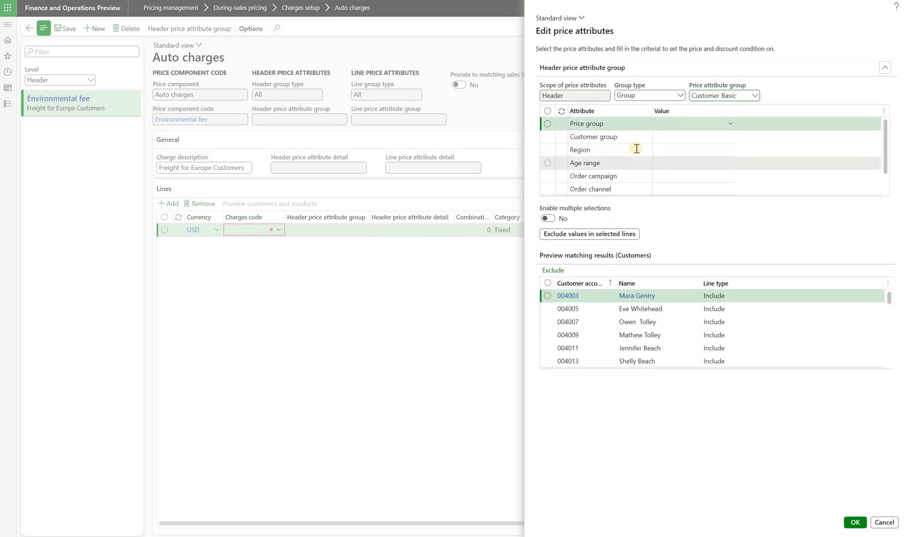
{"action": "left_click", "coordinate": [672, 149]}
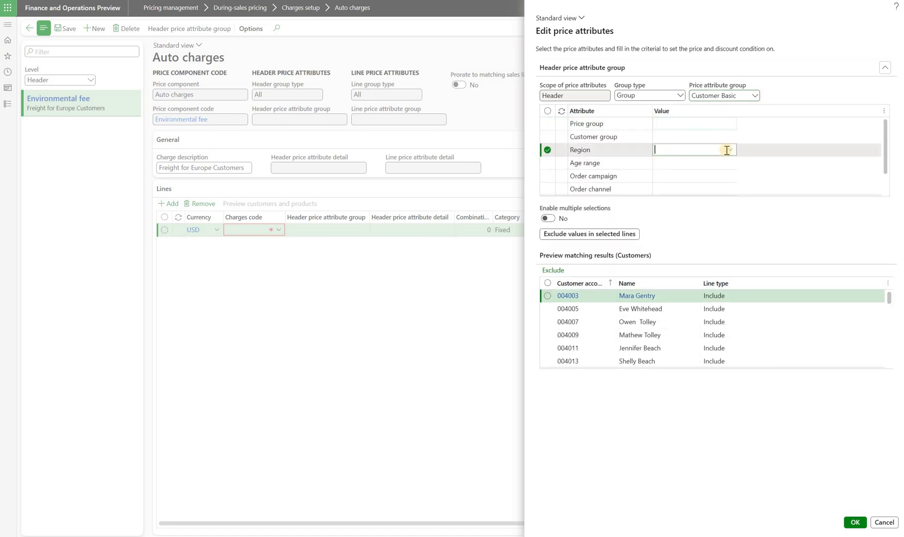
{"action": "left_click", "coordinate": [729, 149]}
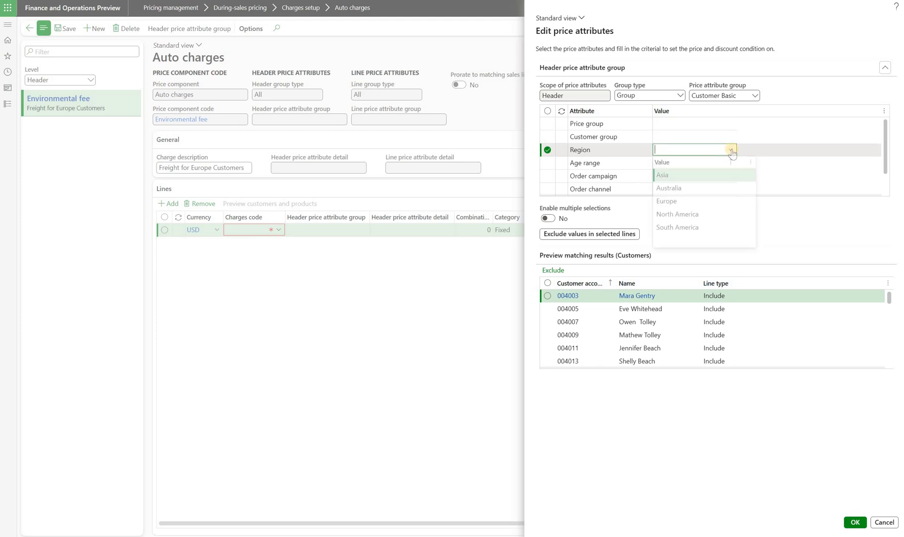
{"action": "left_click", "coordinate": [692, 201]}
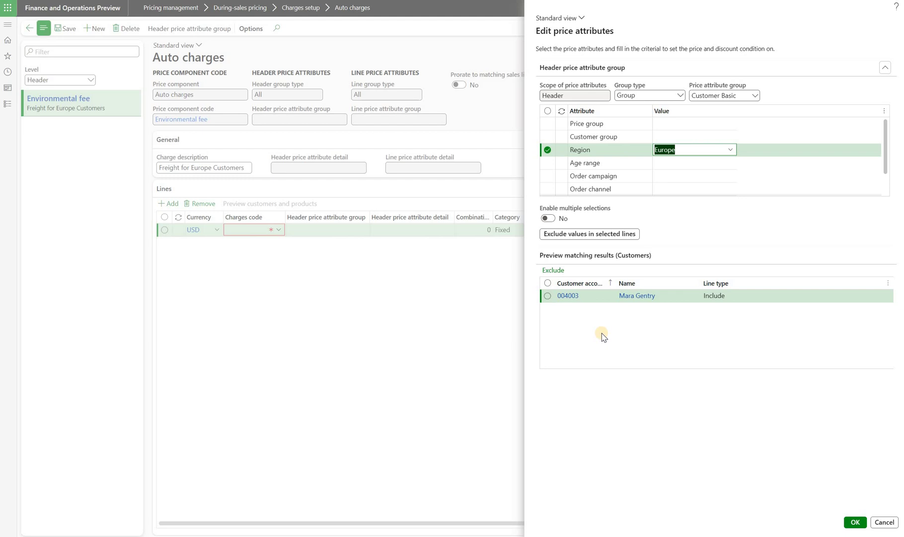
{"action": "left_click", "coordinate": [855, 521]}
Set the auto charge line to charges code FREIGHT with a charges value of 100.
{"action": "left_click", "coordinate": [280, 230]}
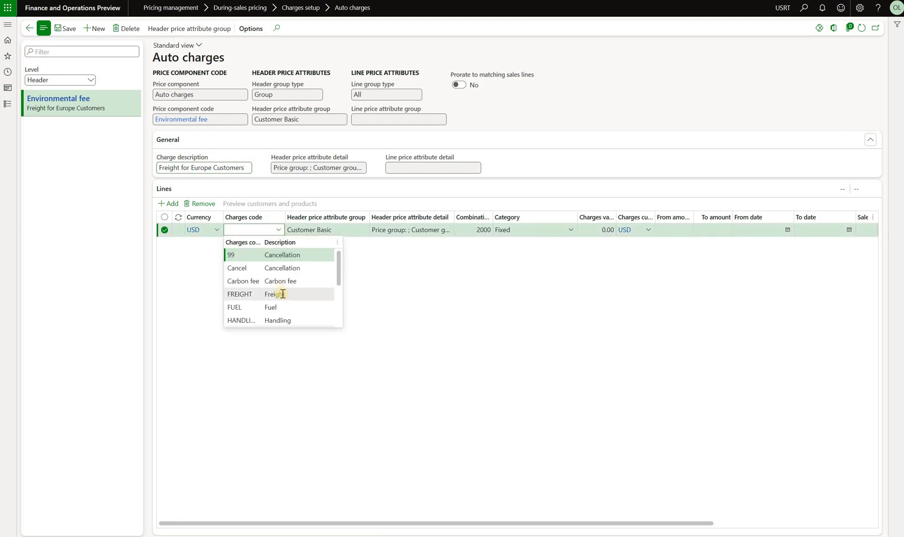
{"action": "left_click", "coordinate": [283, 293]}
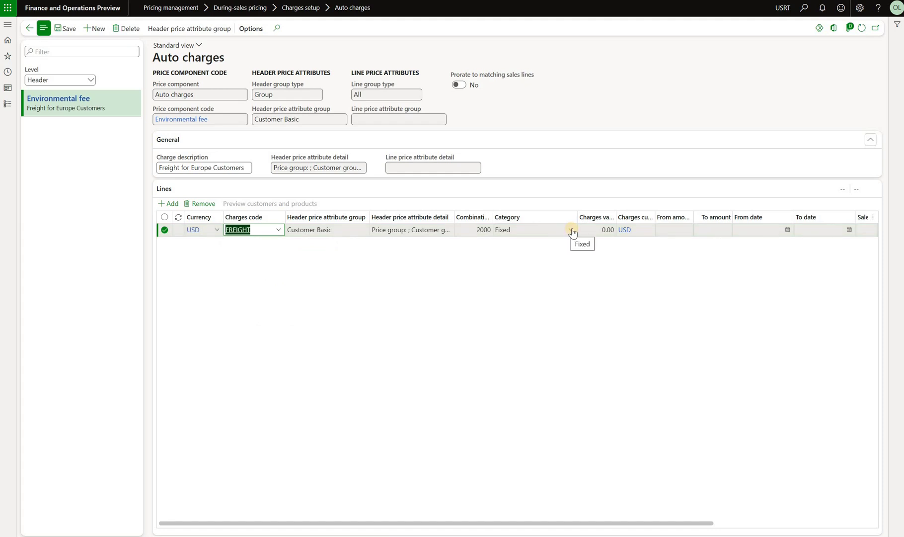
{"action": "left_click", "coordinate": [589, 229]}
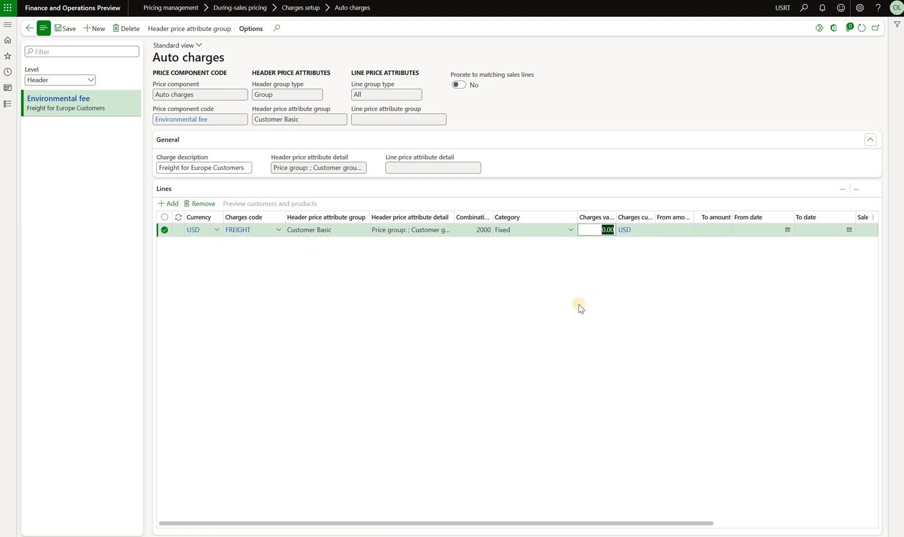
{"action": "type", "text": "100"}
{"action": "key", "text": "Tab"}
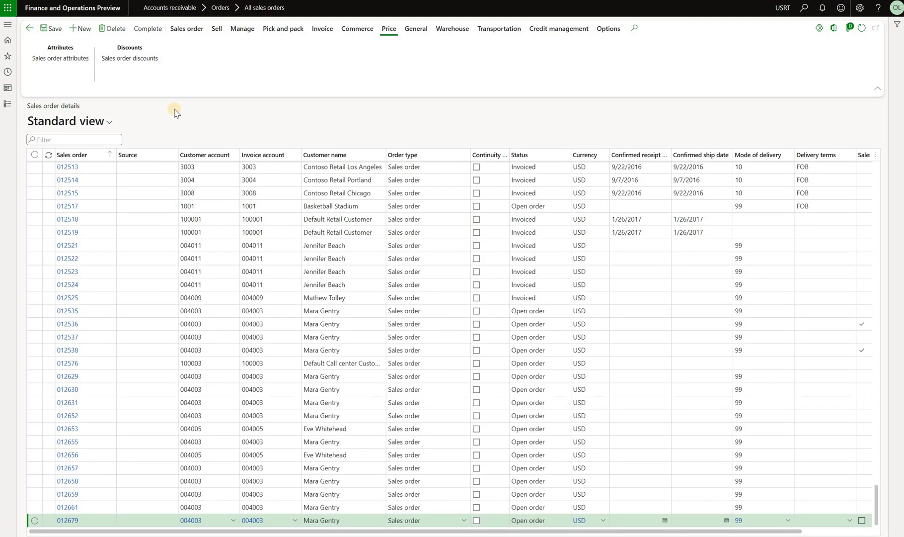
Create a new sales order for the Europe-region customer and open the order's charges for maintenance.
{"action": "left_click", "coordinate": [79, 28]}
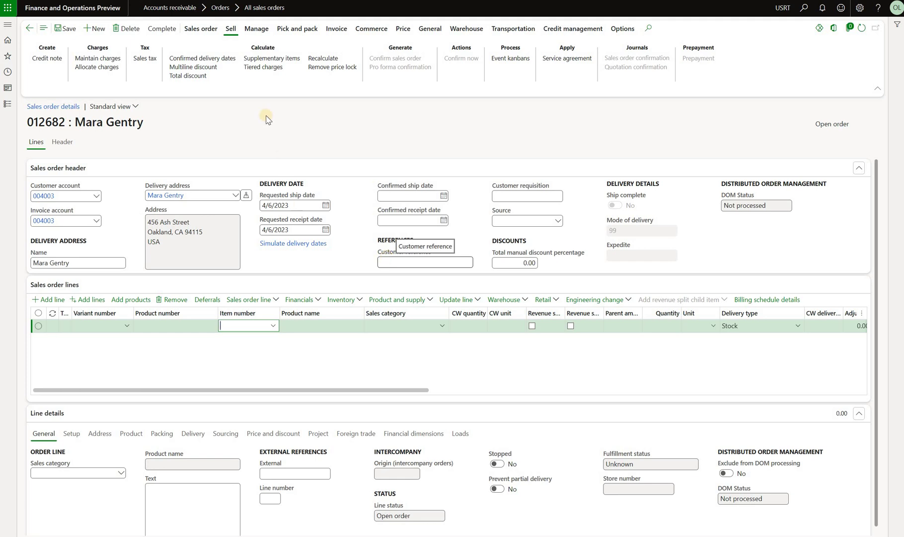
{"action": "left_click", "coordinate": [114, 58]}
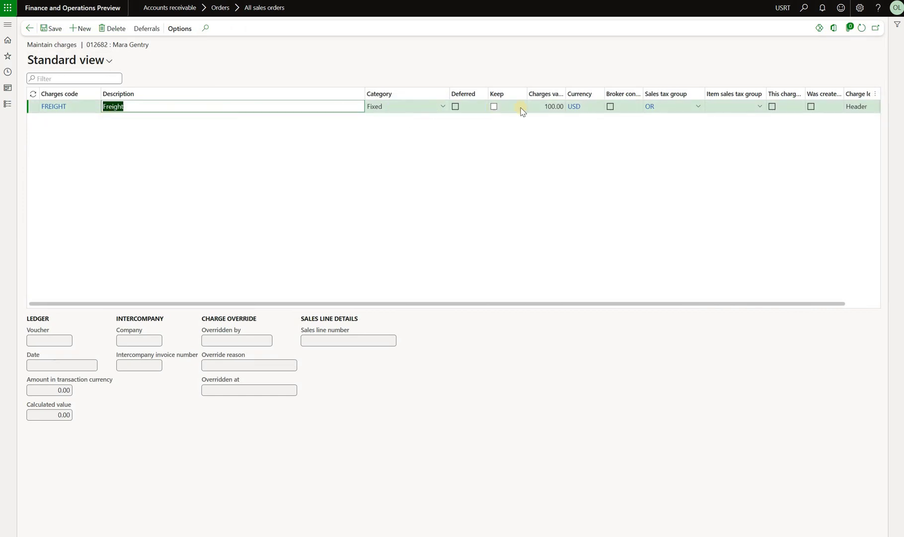
Check the freight charge's value, create another sales order for a different customer and open that order's charges for maintenance.
{"action": "left_click", "coordinate": [555, 107]}
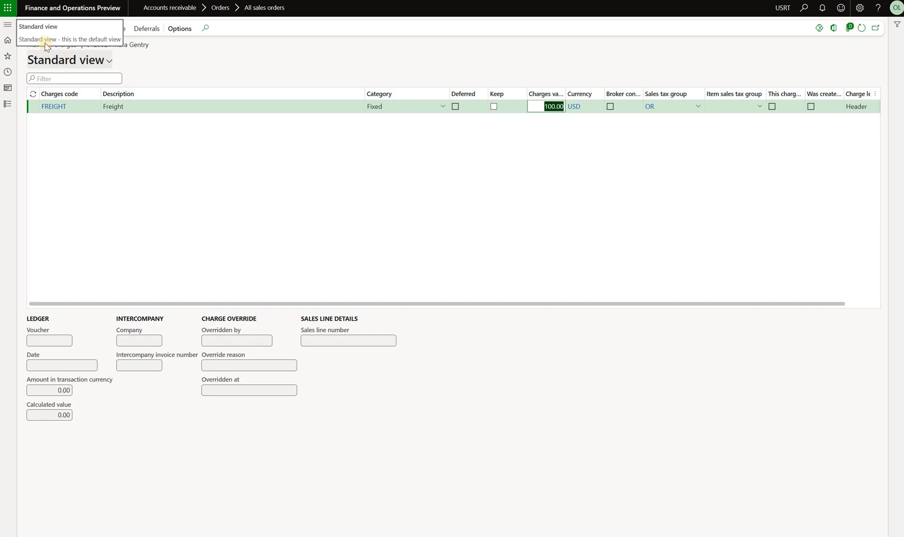
{"action": "left_click", "coordinate": [24, 28]}
{"action": "left_click", "coordinate": [94, 29]}
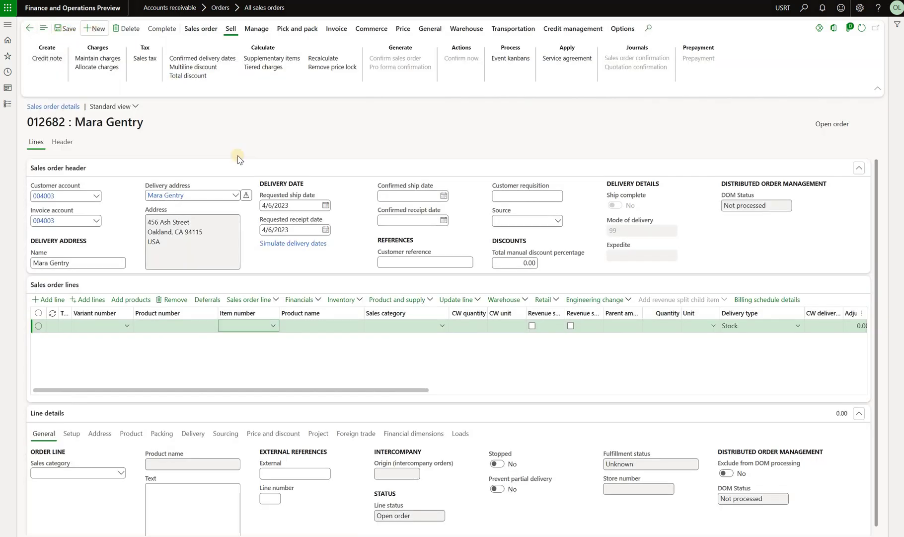
{"action": "type", "text": "ev"}
{"action": "left_click", "coordinate": [444, 123]}
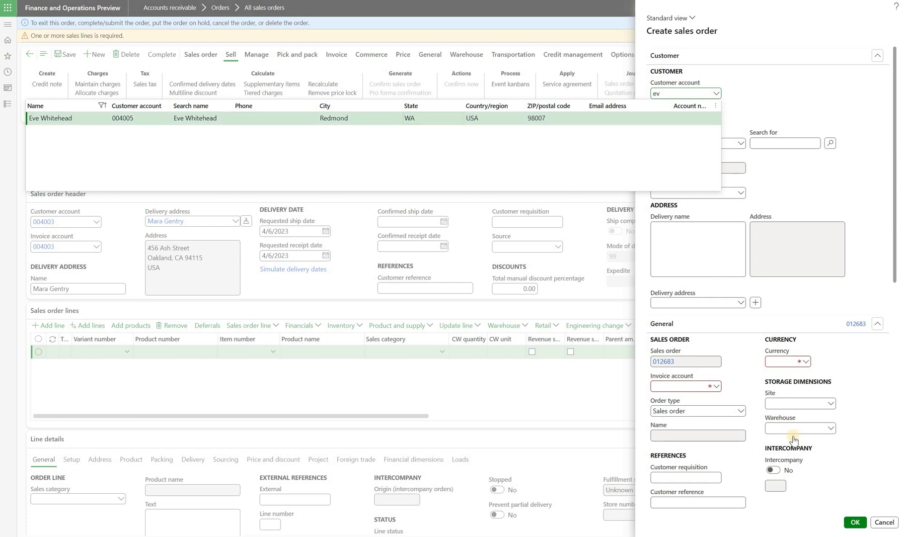
{"action": "left_click", "coordinate": [854, 521]}
{"action": "left_click", "coordinate": [102, 60]}
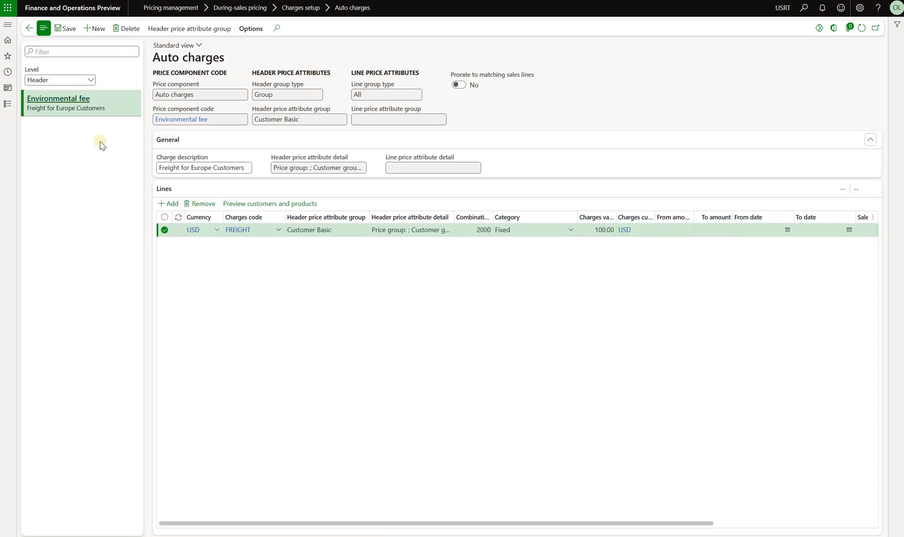
Show the auto charges at Line level and examine the Carbon fee's description and charges value.
{"action": "left_click", "coordinate": [90, 80]}
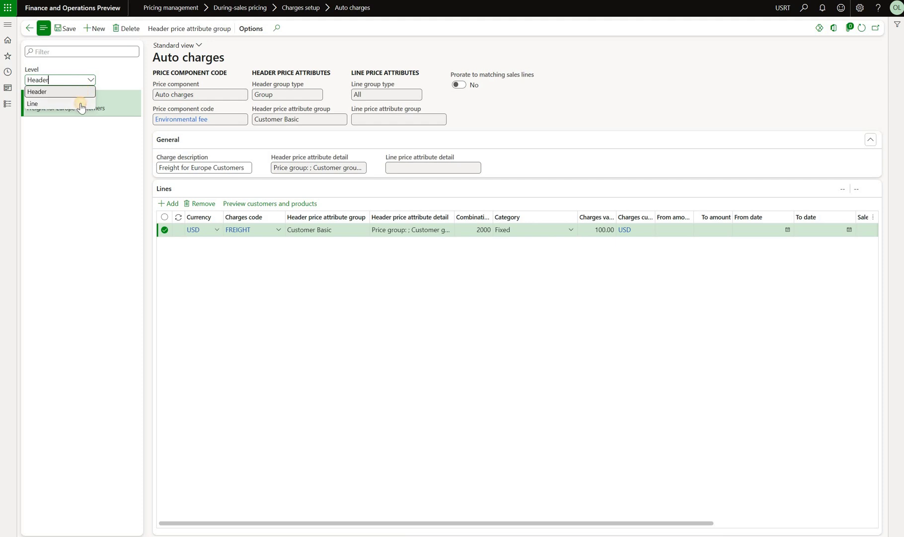
{"action": "left_click", "coordinate": [81, 103]}
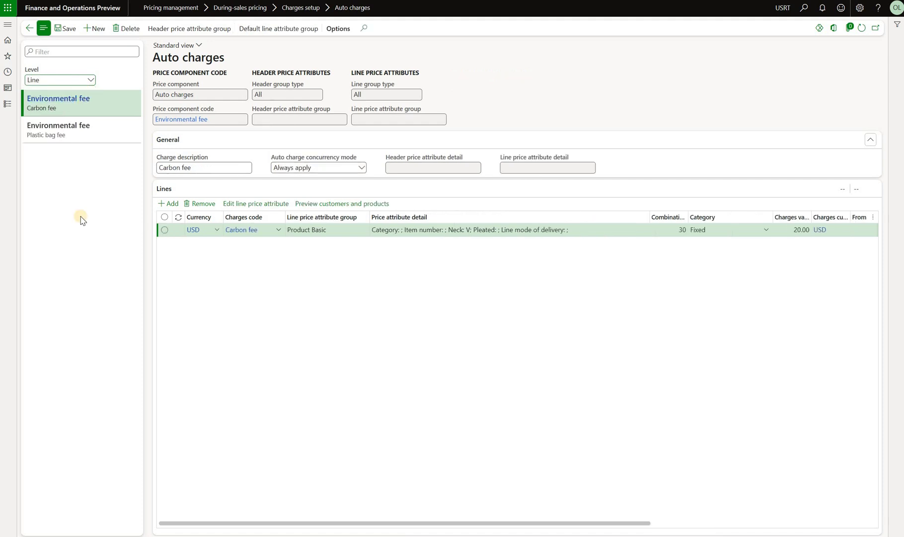
{"action": "left_click", "coordinate": [201, 167]}
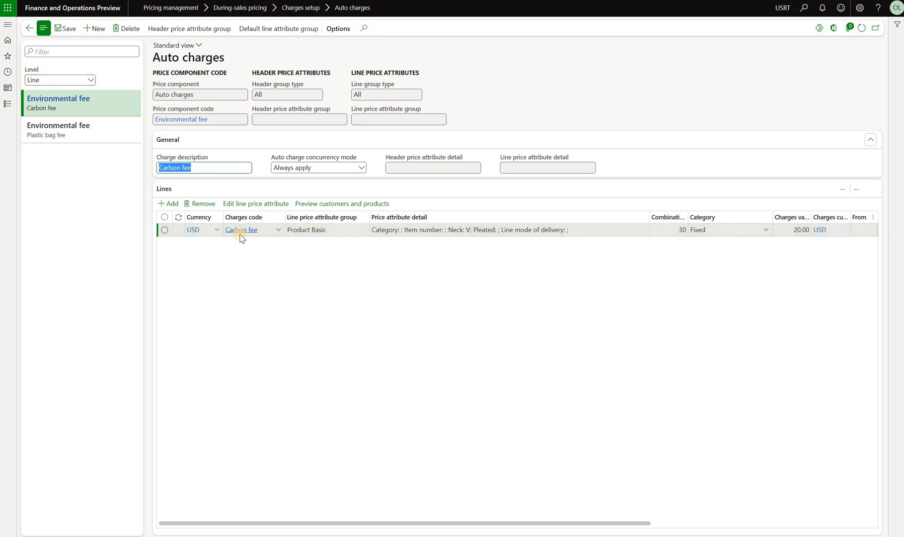
{"action": "mouse_move", "coordinate": [251, 233]}
{"action": "left_click", "coordinate": [811, 228]}
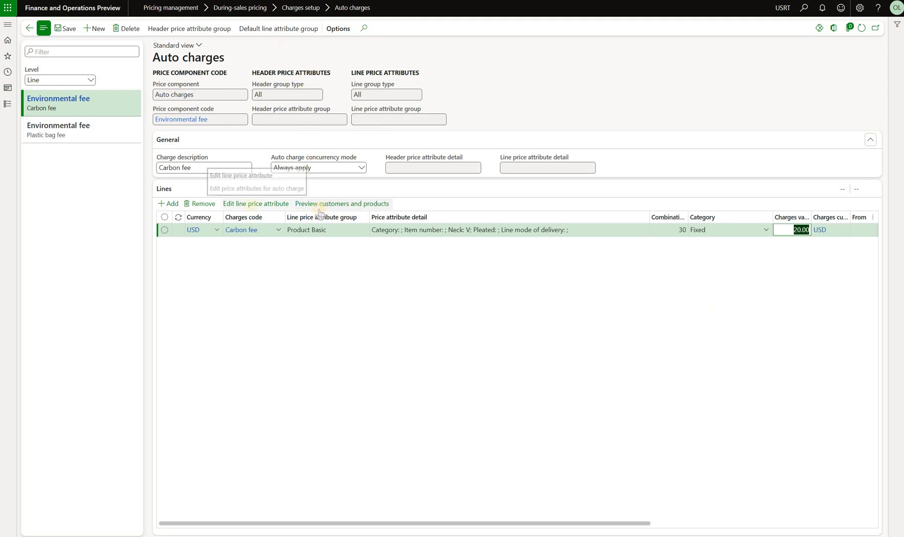
Review the Carbon fee's line price attributes, including Neck, and the preview of matching products without changing them.
{"action": "left_click", "coordinate": [252, 208]}
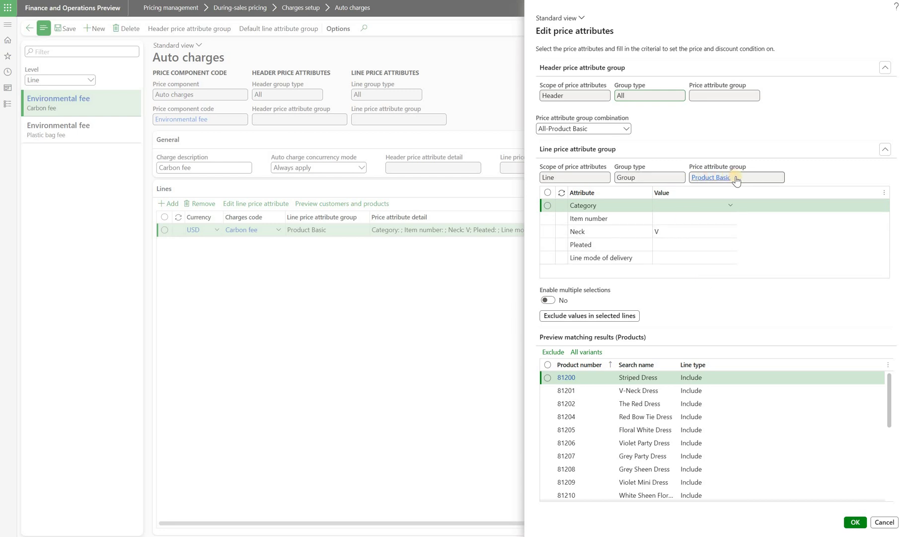
{"action": "mouse_move", "coordinate": [736, 179]}
{"action": "left_click", "coordinate": [610, 231]}
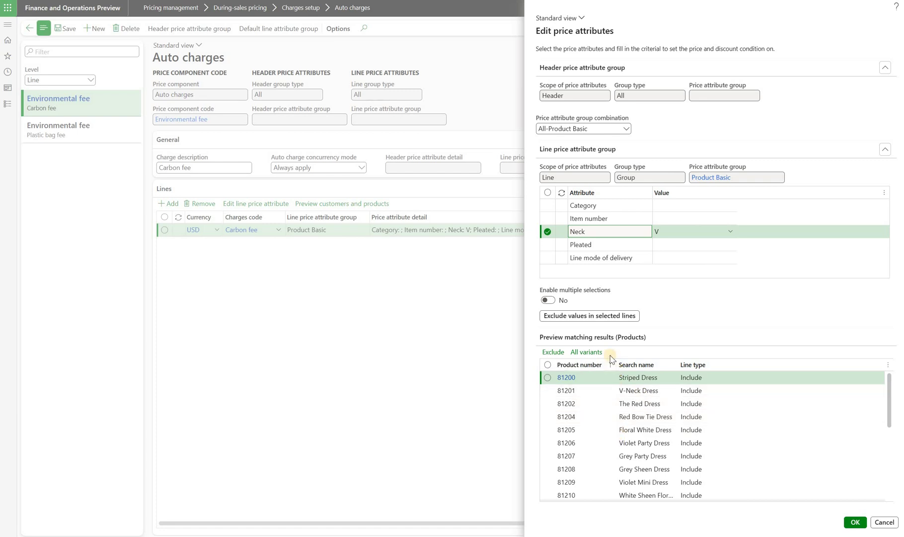
{"action": "scroll", "coordinate": [616, 432], "scroll_direction": "down", "scroll_amount": 5}
{"action": "left_click", "coordinate": [695, 491]}
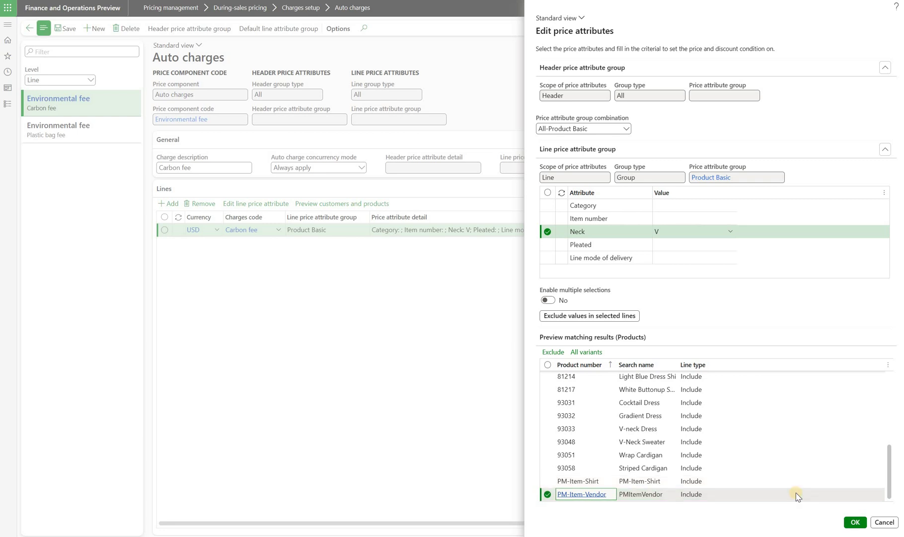
{"action": "key", "text": "Escape"}
Review the Plastic bag fee's charges value, line price attributes and auto charge concurrency mode, and return to the Carbon fee.
{"action": "left_click", "coordinate": [54, 127]}
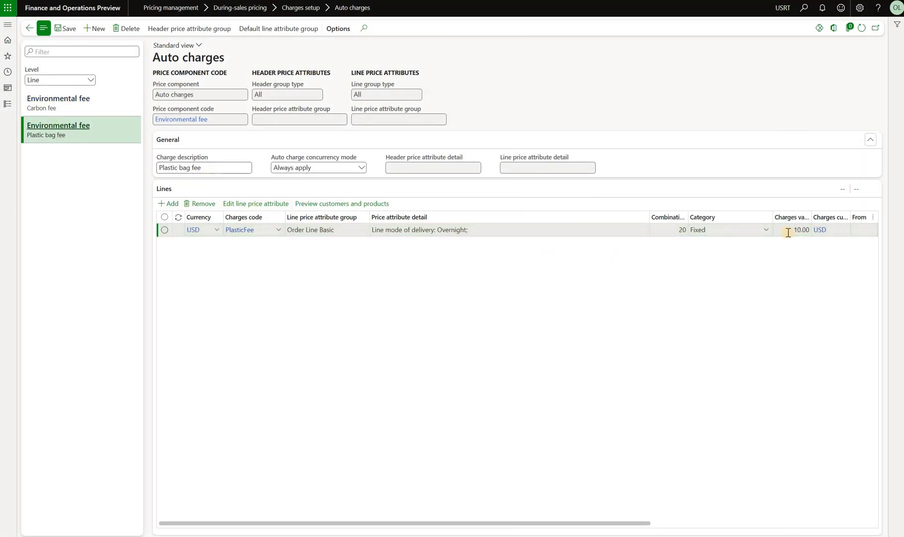
{"action": "left_click", "coordinate": [804, 230]}
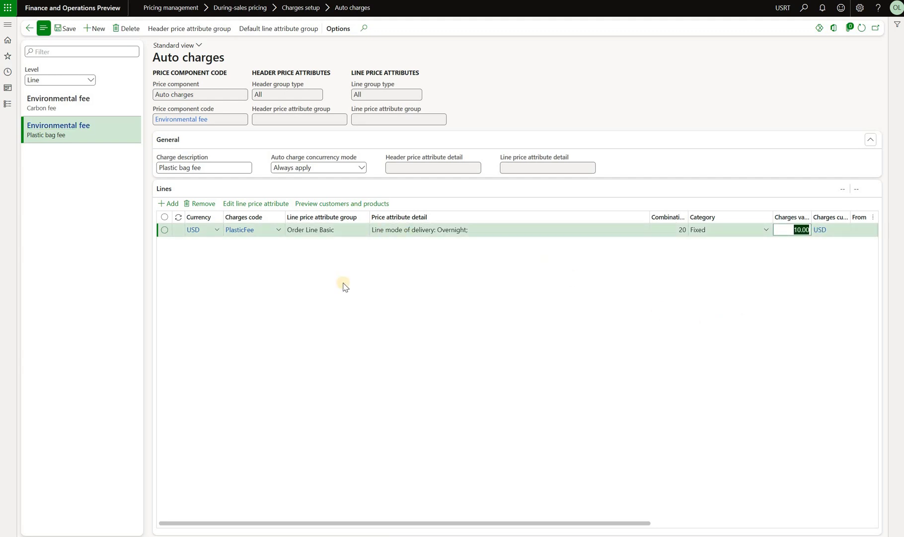
{"action": "left_click", "coordinate": [255, 204]}
{"action": "left_click_drag", "start_coordinate": [277, 167], "coordinate": [312, 167]}
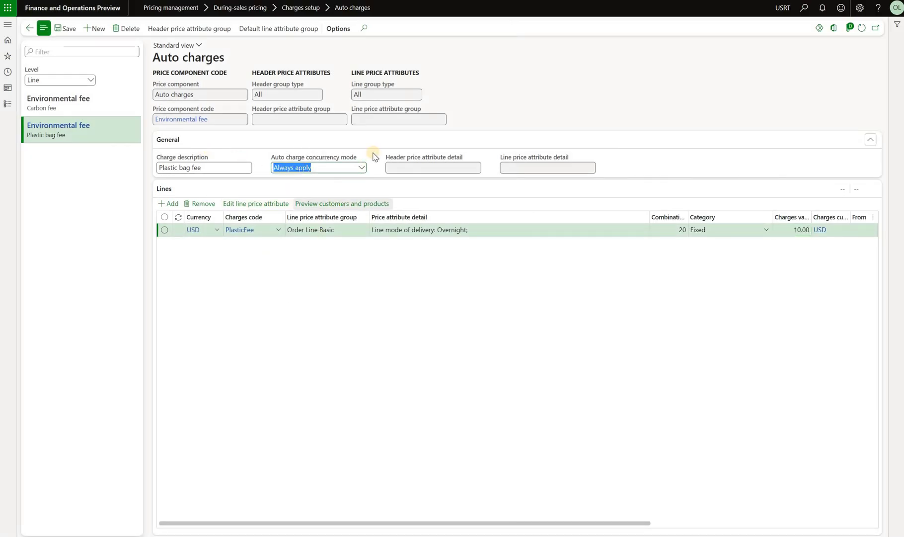
{"action": "left_click", "coordinate": [331, 173]}
{"action": "left_click", "coordinate": [326, 186]}
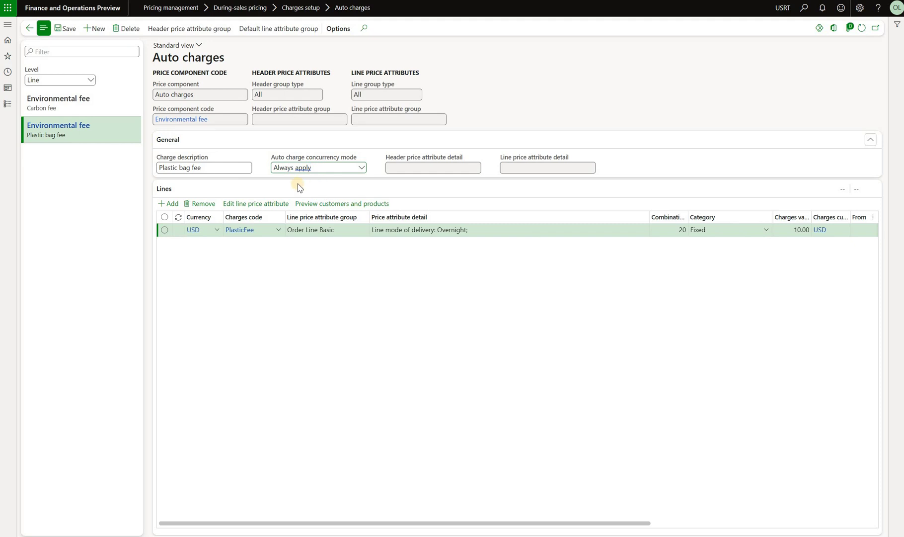
{"action": "left_click", "coordinate": [95, 103]}
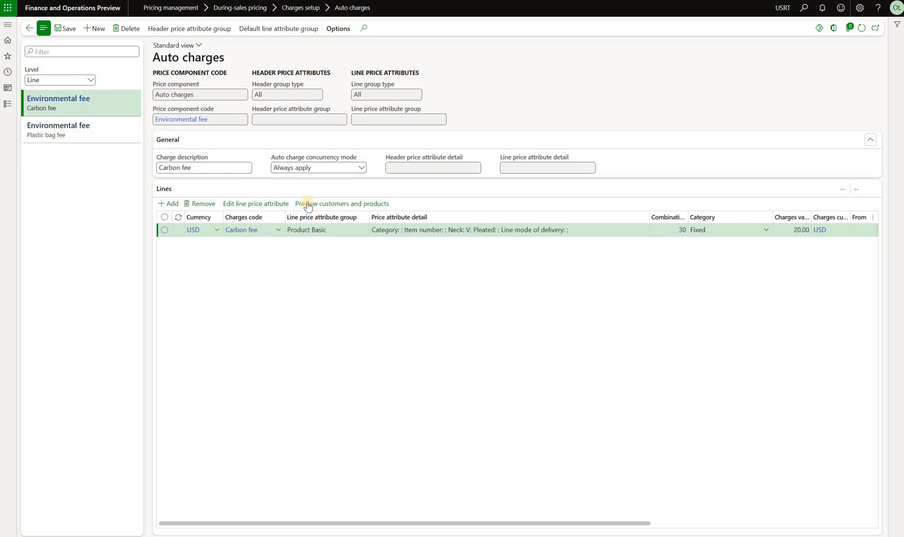
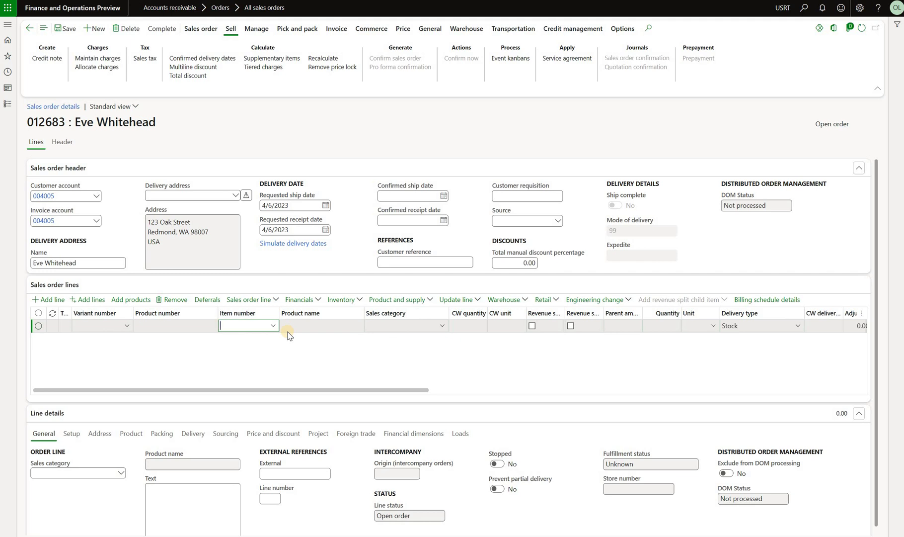
Enter item PM-Item-Vendor on the second customer's sales order line and inspect the line's charges.
{"action": "type", "text": "PM-Item-Vendor"}
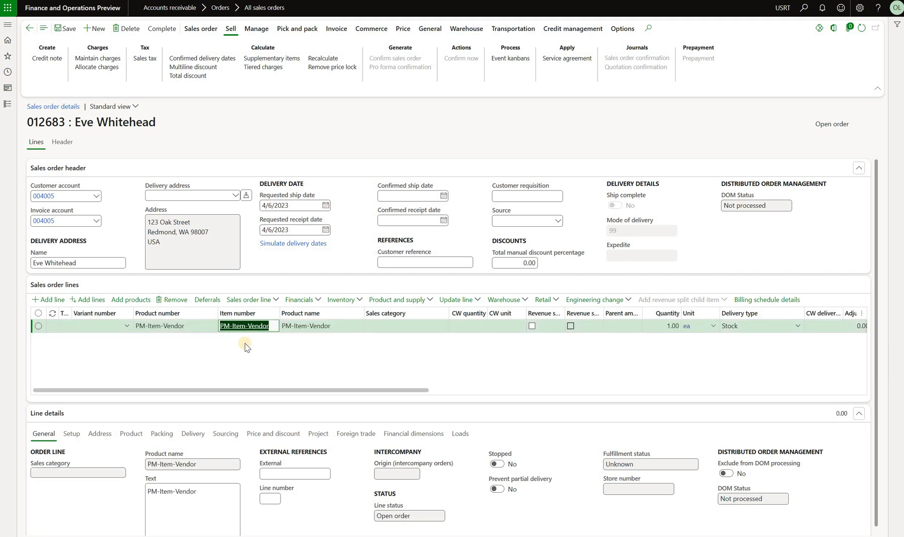
{"action": "left_click", "coordinate": [304, 299]}
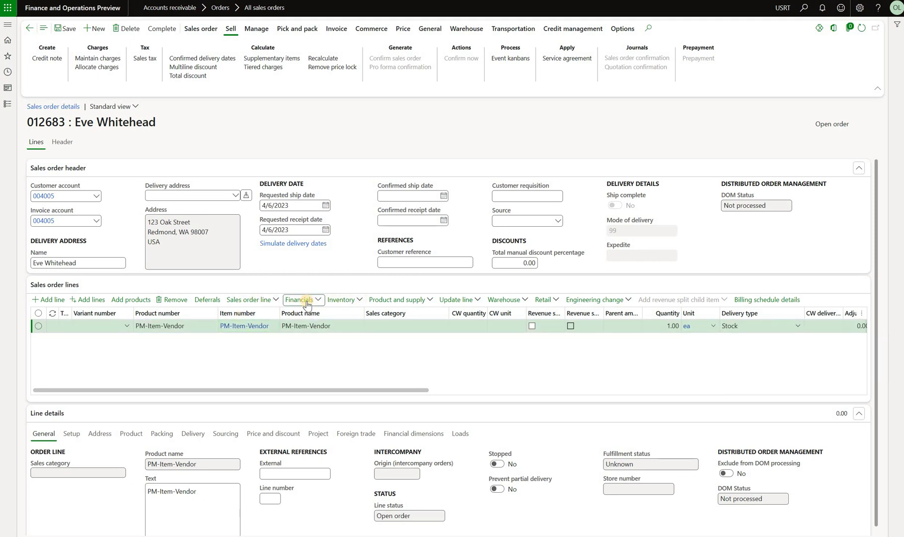
{"action": "left_click", "coordinate": [319, 360]}
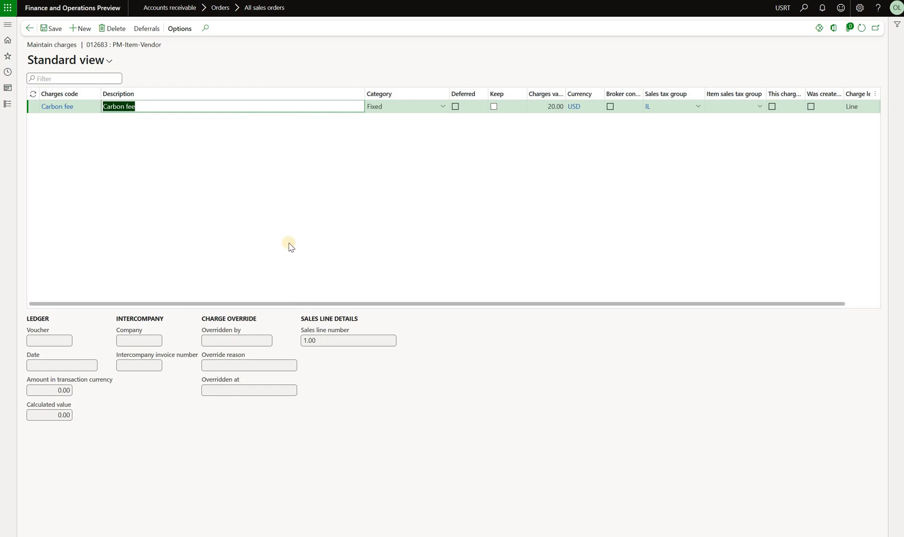
{"action": "key", "text": "Escape"}
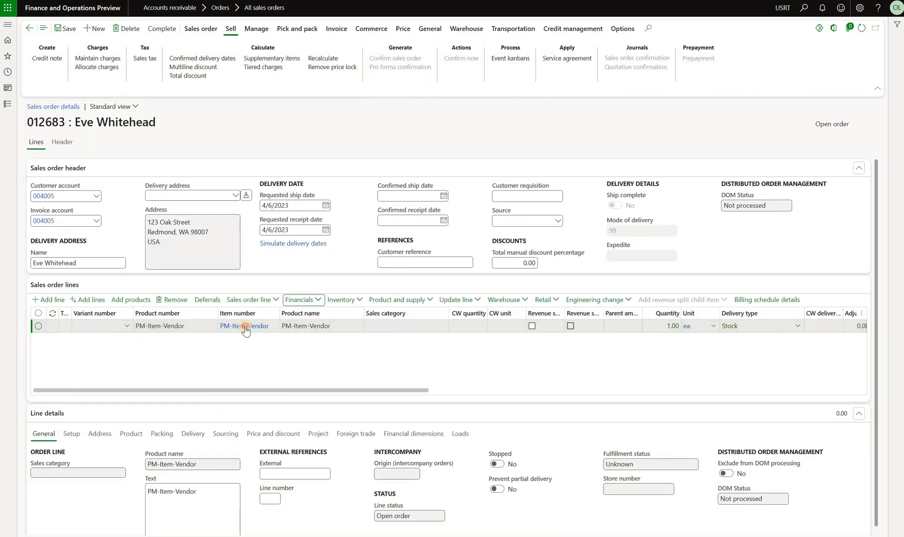
Open the product record of the order line's item to check its product details.
{"action": "left_click", "coordinate": [246, 327]}
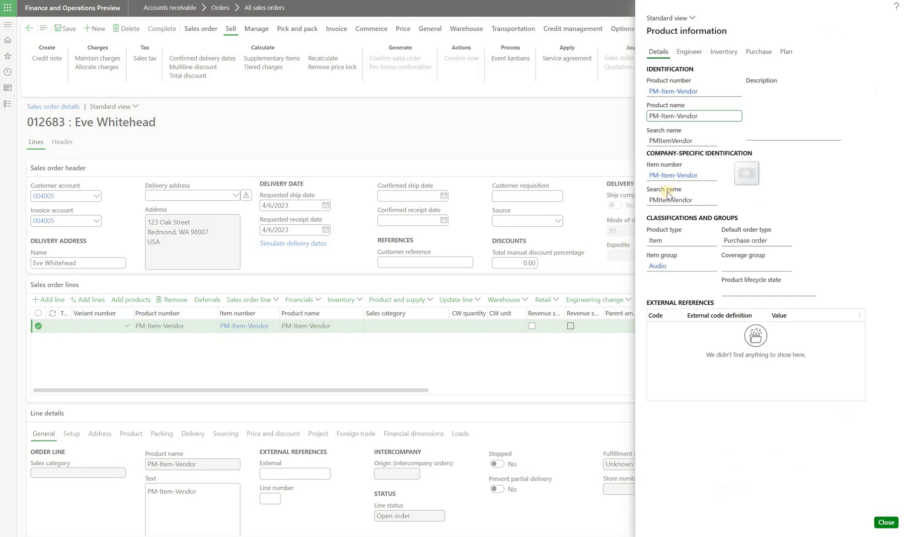
{"action": "left_click", "coordinate": [676, 176]}
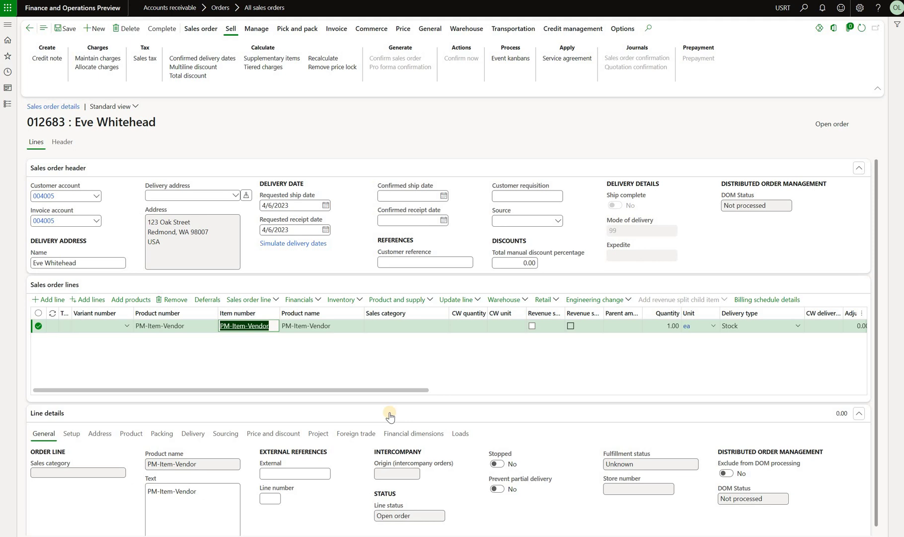
Set the PM-Item-Vendor line's mode of delivery to Overnight and inspect the charges applied to the line.
{"action": "left_click", "coordinate": [192, 434]}
{"action": "left_click", "coordinate": [558, 464]}
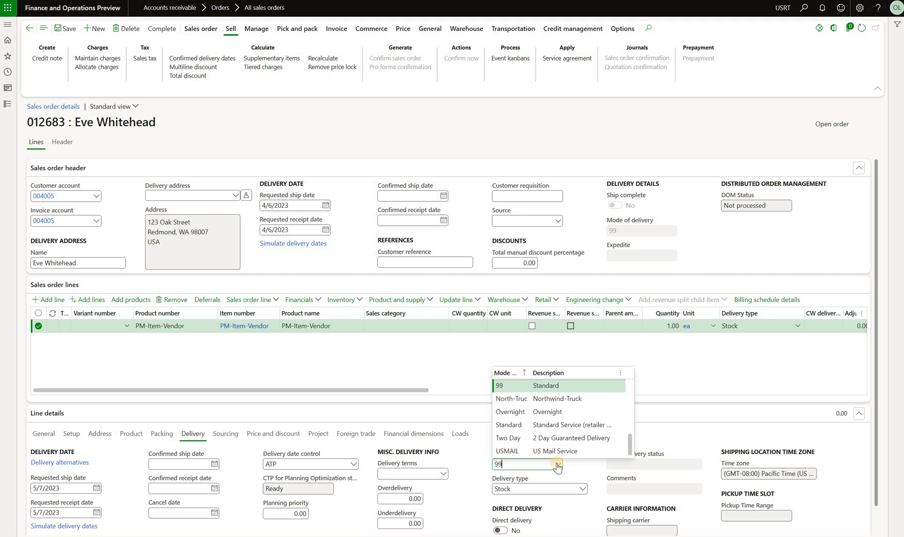
{"action": "left_click", "coordinate": [567, 412]}
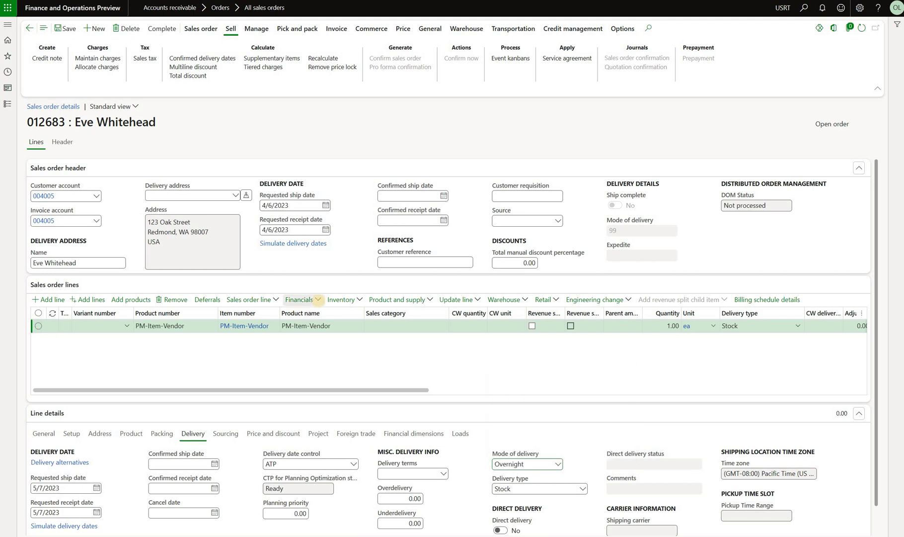
{"action": "left_click", "coordinate": [319, 300]}
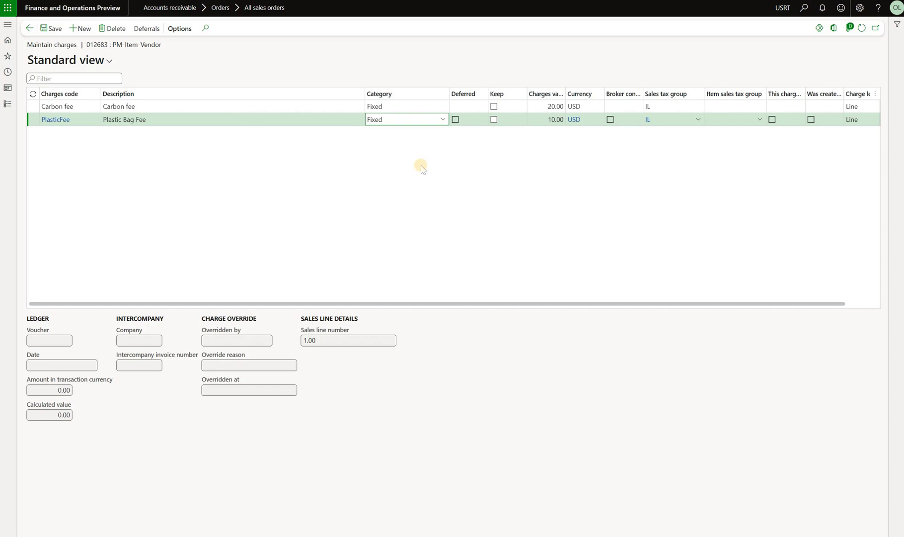
{"action": "key", "text": "Escape"}
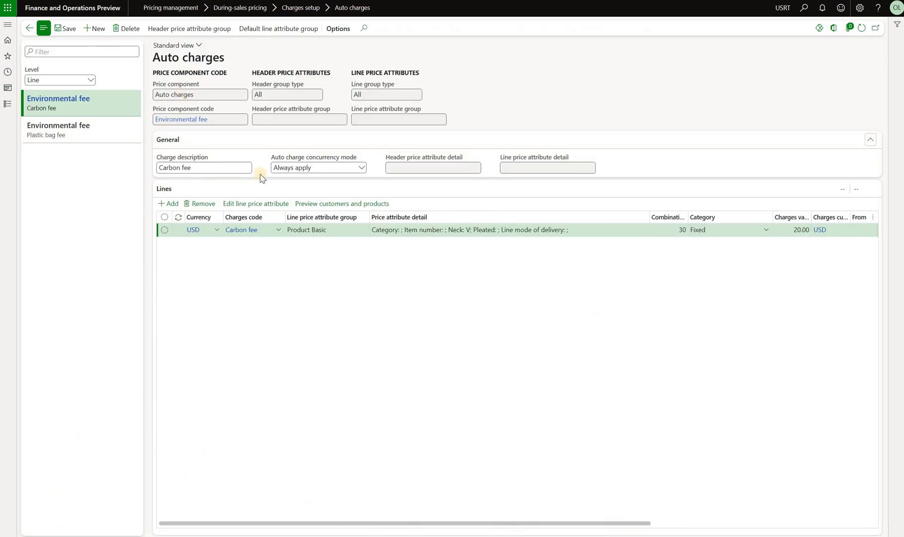
Set the auto charge concurrency mode to Price attribute combination rank for both the Carbon fee and the Plastic bag fee.
{"action": "left_click", "coordinate": [361, 167]}
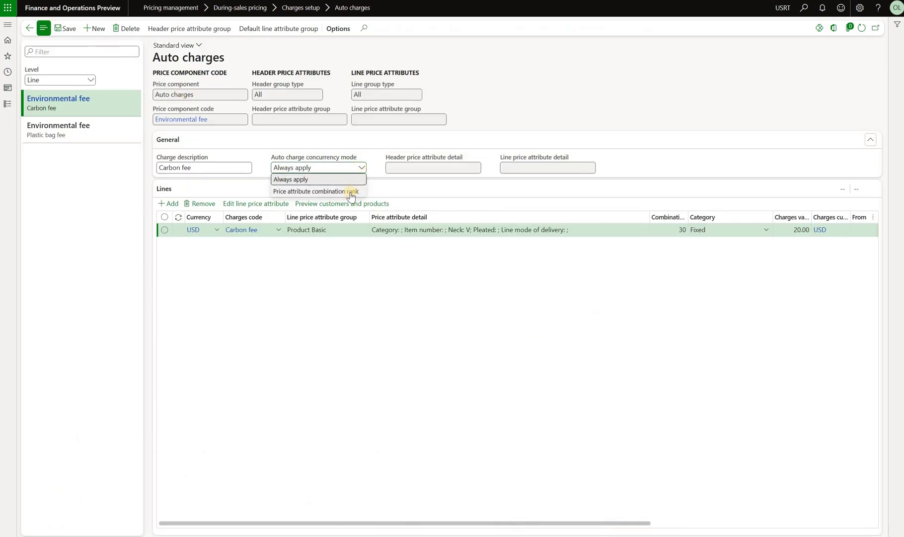
{"action": "left_click", "coordinate": [350, 192]}
{"action": "left_click", "coordinate": [100, 130]}
{"action": "left_click", "coordinate": [362, 167]}
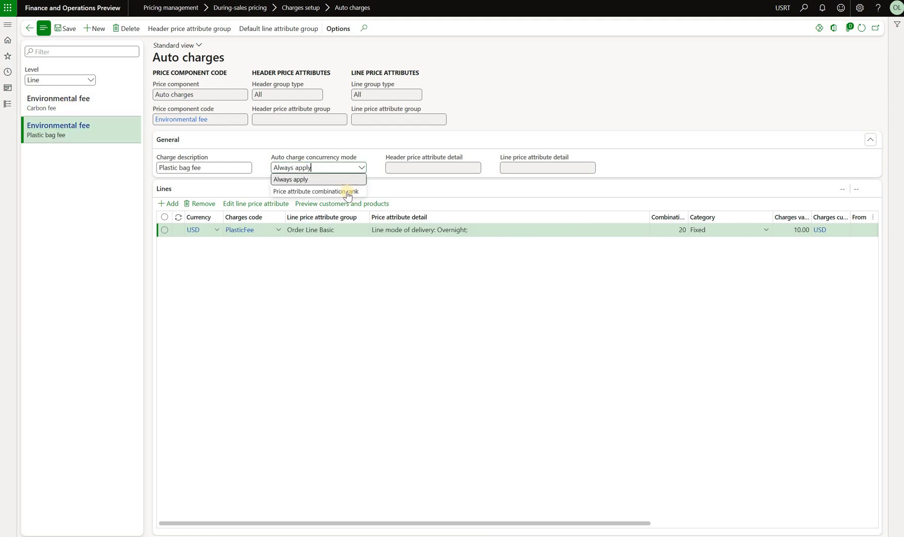
{"action": "left_click", "coordinate": [348, 193]}
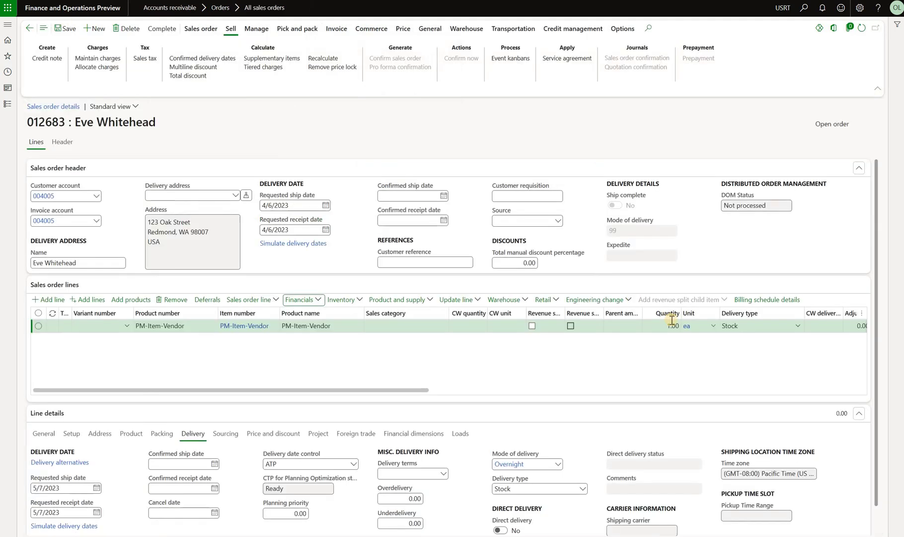
Replace the sales order line with a new PM-Item-Vendor line and set its mode of delivery to Overnight.
{"action": "key", "text": "alt+Delete"}
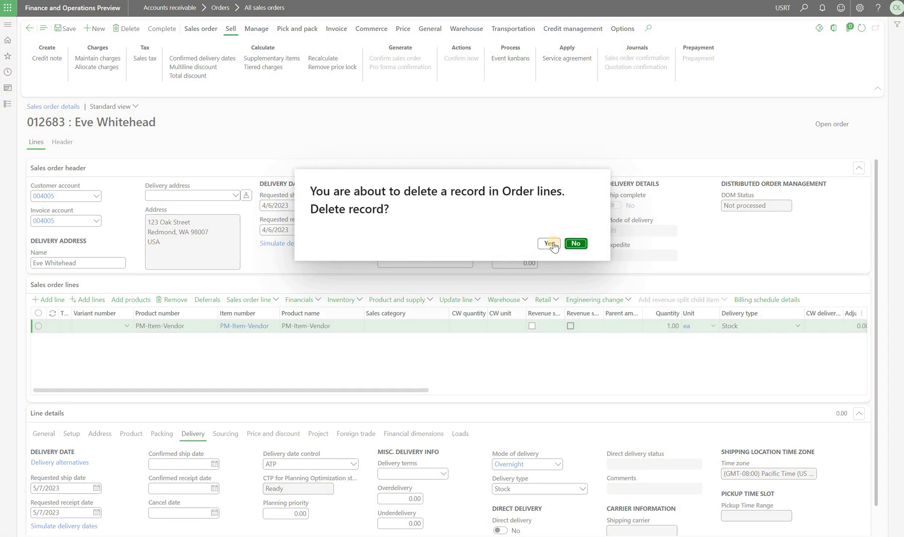
{"action": "key", "text": "Return"}
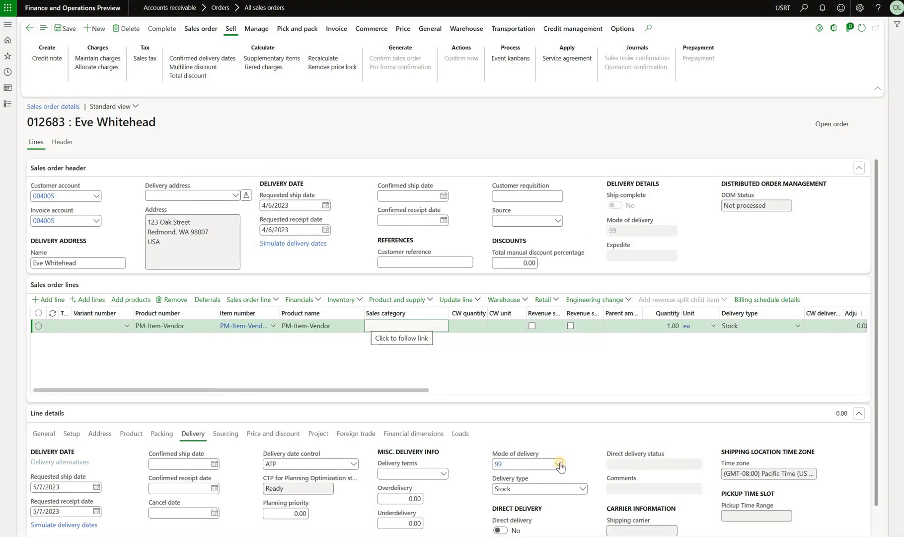
{"action": "left_click", "coordinate": [558, 463]}
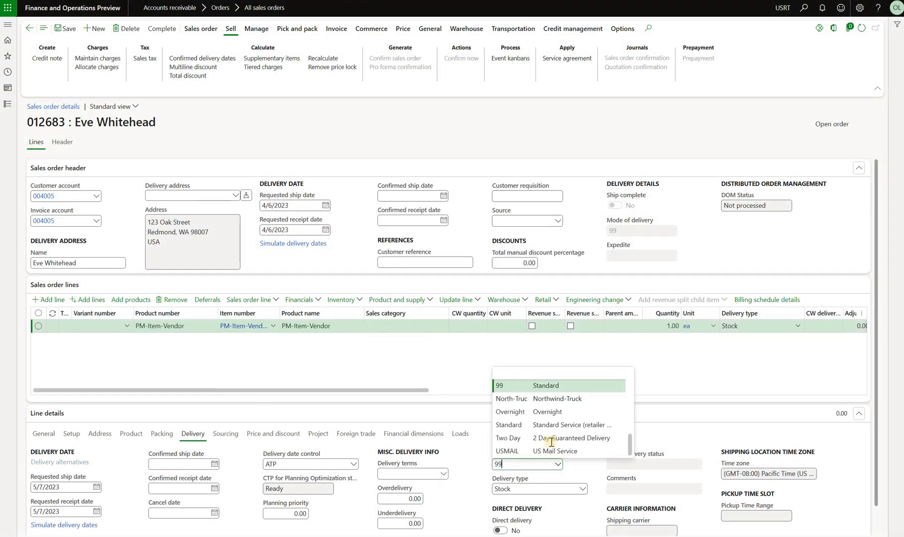
{"action": "left_click", "coordinate": [556, 413]}
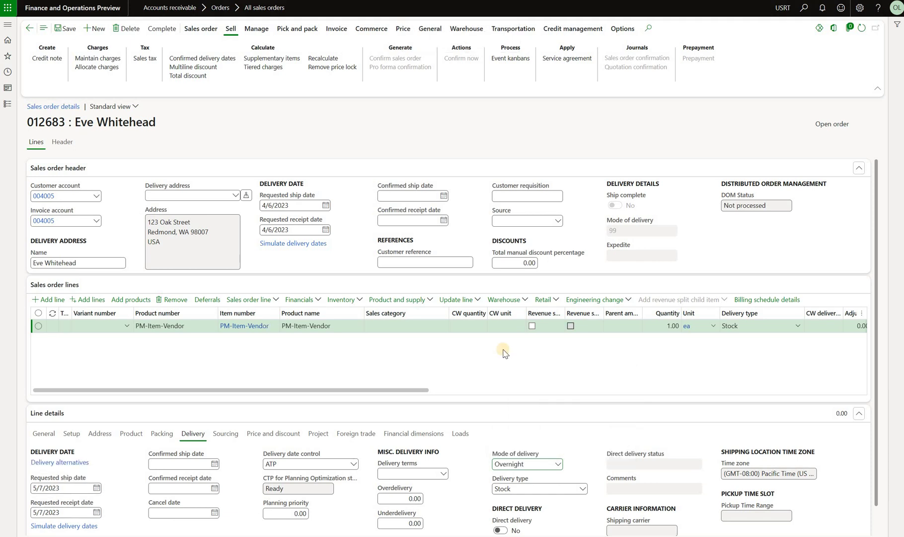
{"action": "left_click", "coordinate": [504, 353]}
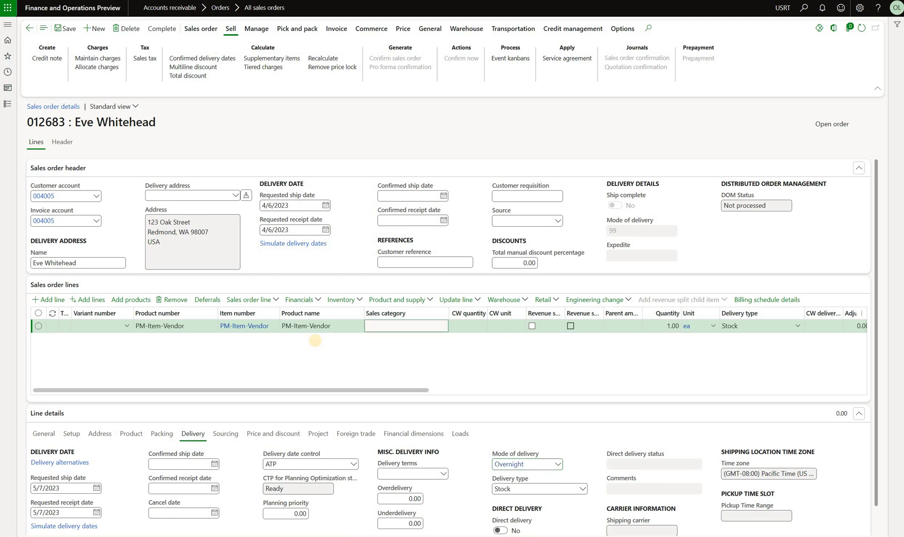
Inspect the charges applied to the PM-Item-Vendor sales order line.
{"action": "left_click", "coordinate": [304, 300]}
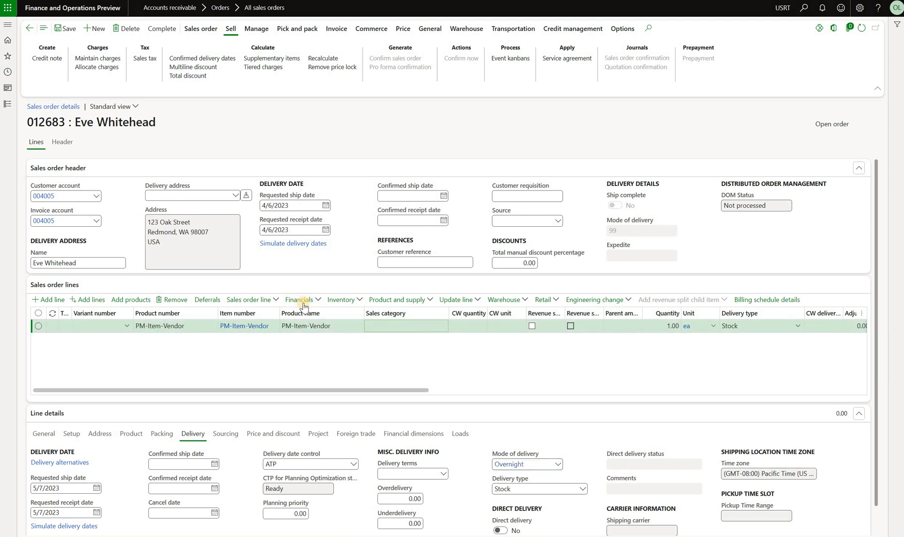
{"action": "left_click", "coordinate": [326, 366]}
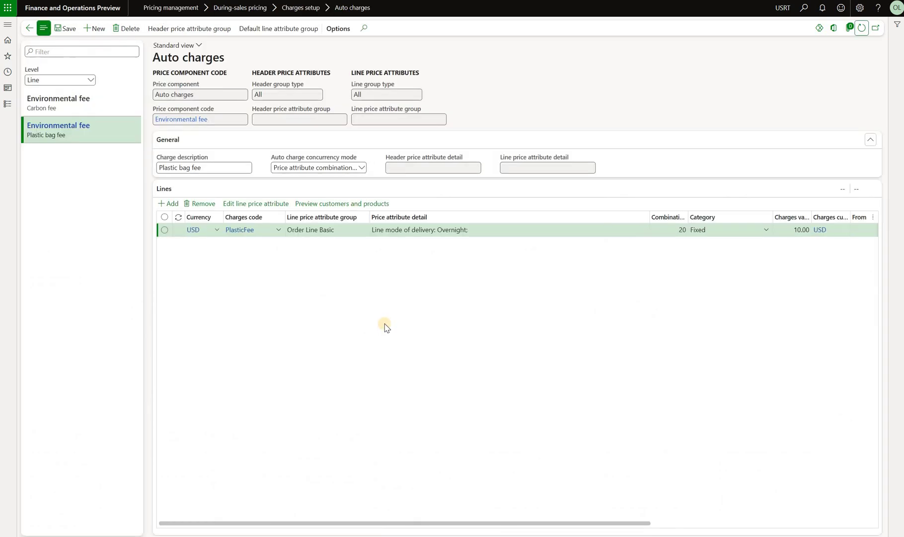
Widen the combination rank column in the auto charge lines and compare the ranks of the Plastic bag fee and Carbon fee.
{"action": "mouse_move", "coordinate": [720, 214]}
{"action": "left_mouse_down"}
{"action": "mouse_move", "coordinate": [709, 229]}
{"action": "mouse_move", "coordinate": [726, 230]}
{"action": "left_mouse_up"}
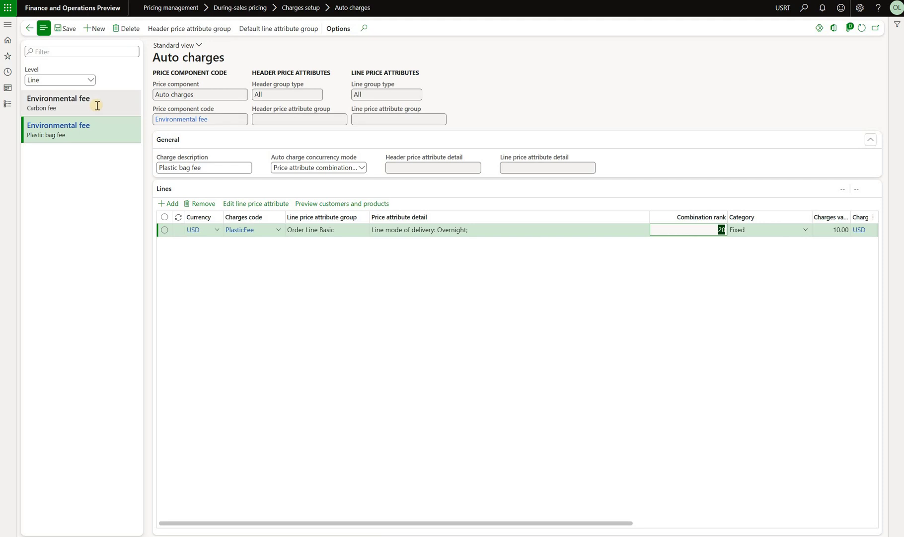
{"action": "left_click", "coordinate": [96, 103]}
{"action": "left_click", "coordinate": [720, 229]}
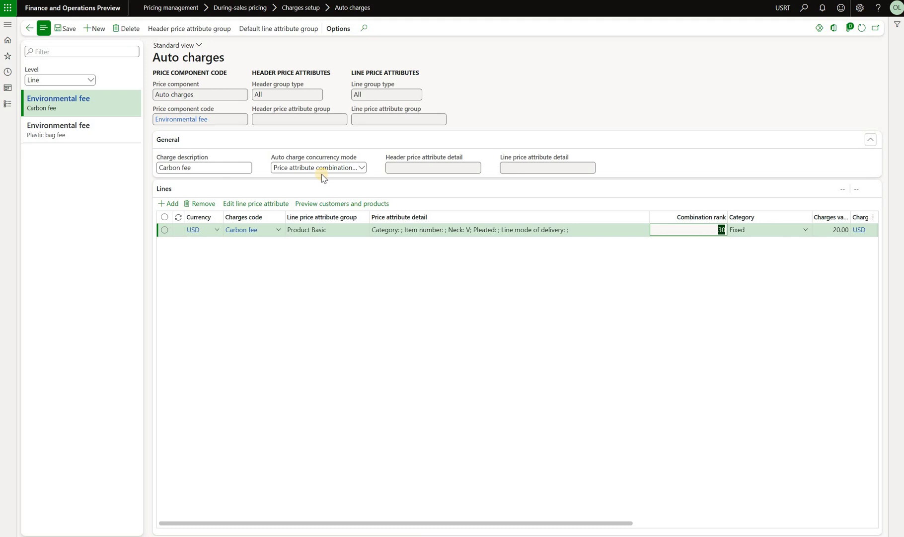
{"action": "left_click", "coordinate": [107, 140]}
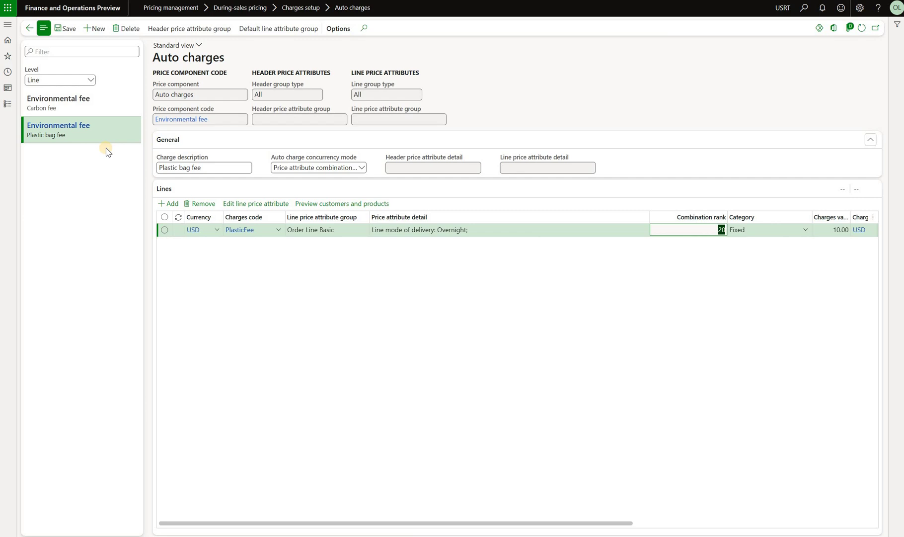
{"action": "left_click", "coordinate": [696, 232]}
{"action": "left_click", "coordinate": [719, 230]}
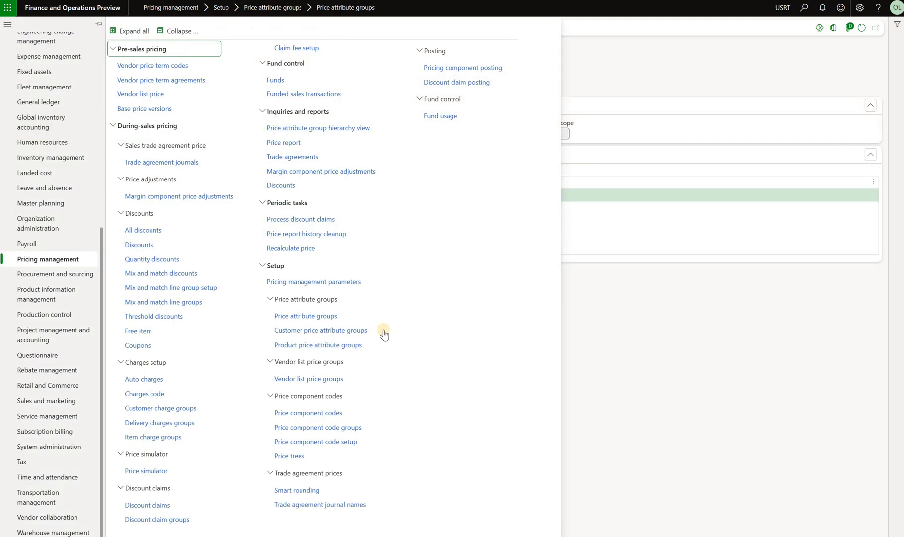
In the Environmental fee price component code, set the combination rank of the All-Product Basic price attribute group combination to 10.
{"action": "left_click", "coordinate": [331, 412]}
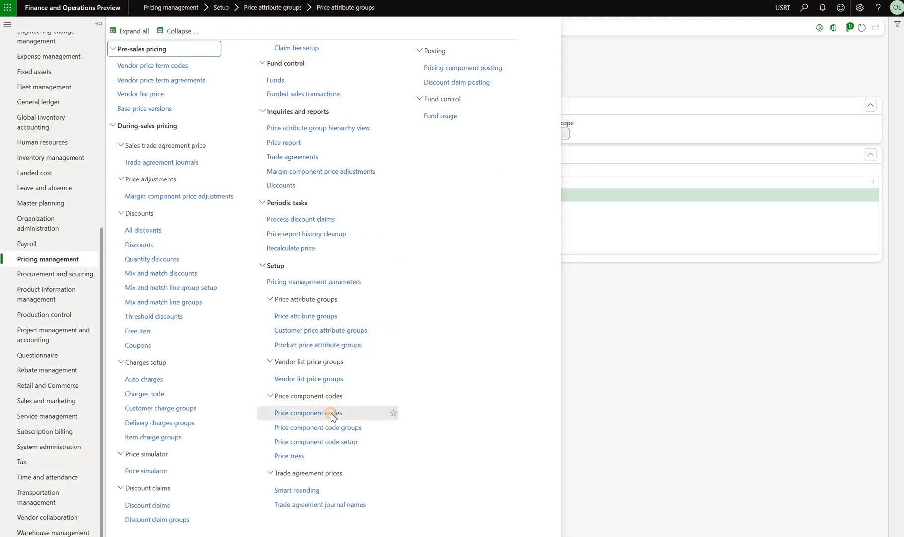
{"action": "left_click", "coordinate": [73, 160]}
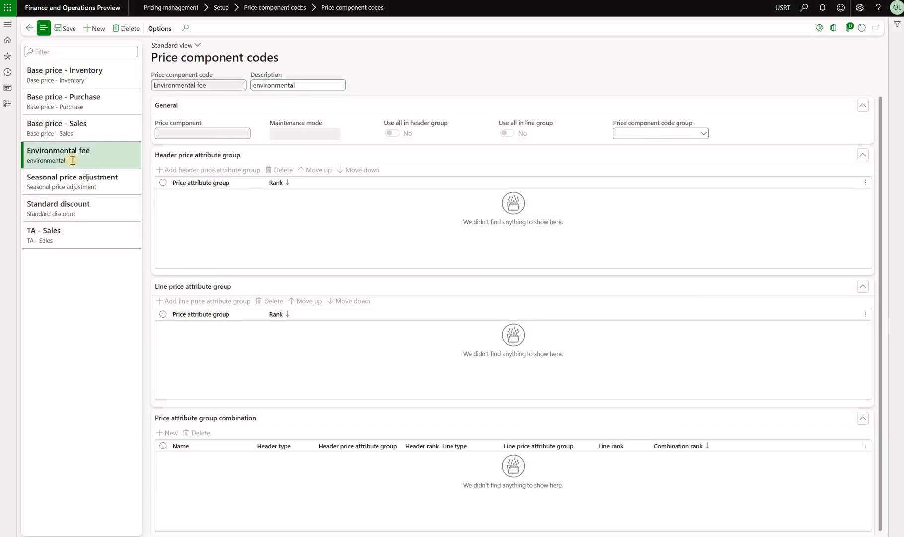
{"action": "scroll", "coordinate": [871, 468], "scroll_direction": "down", "scroll_amount": 2}
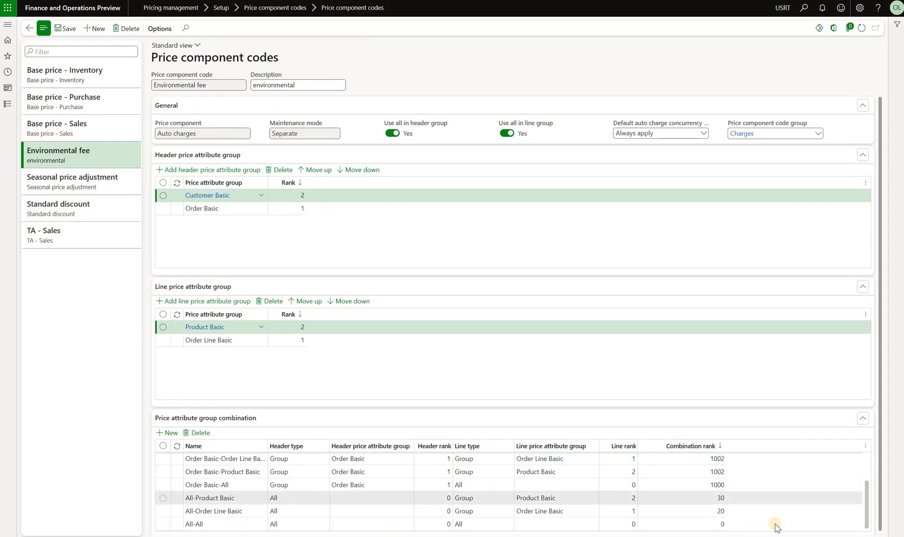
{"action": "left_click", "coordinate": [163, 497]}
{"action": "left_click", "coordinate": [163, 510]}
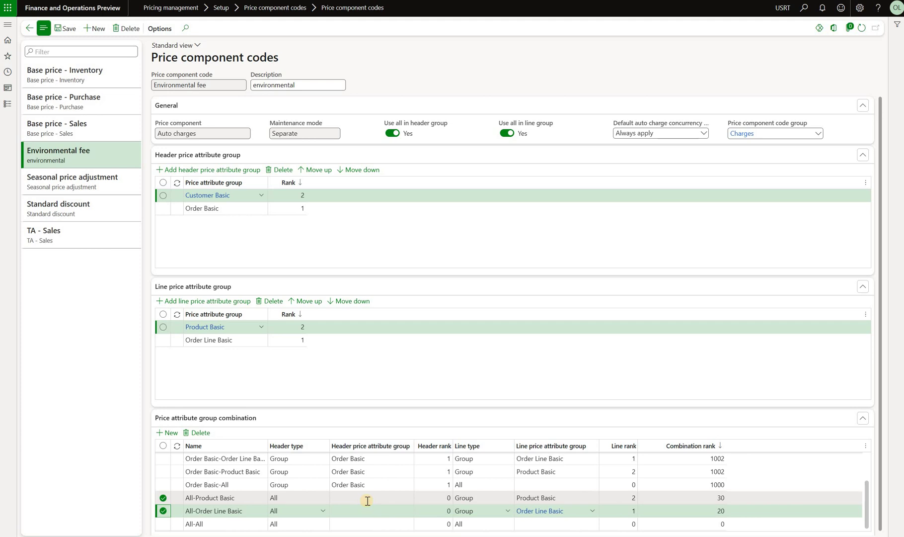
{"action": "mouse_move", "coordinate": [581, 499]}
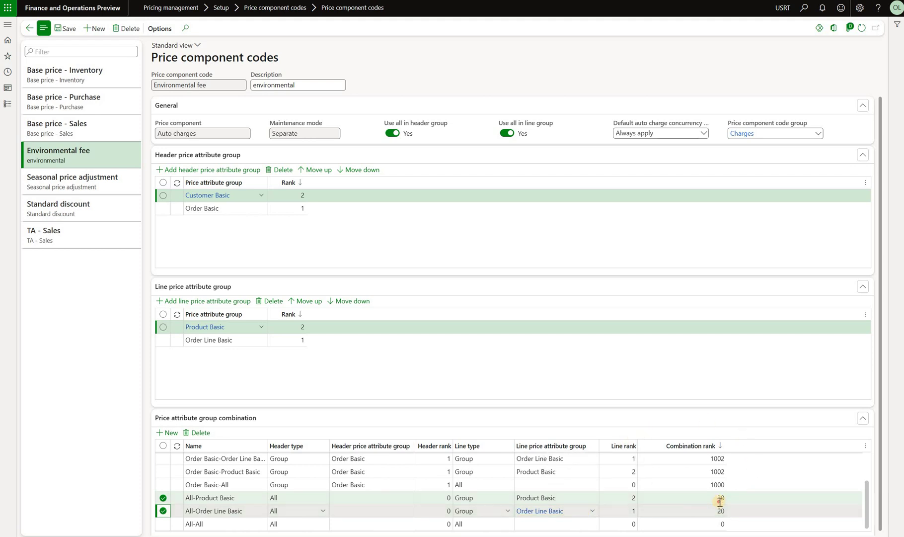
{"action": "left_click", "coordinate": [771, 499]}
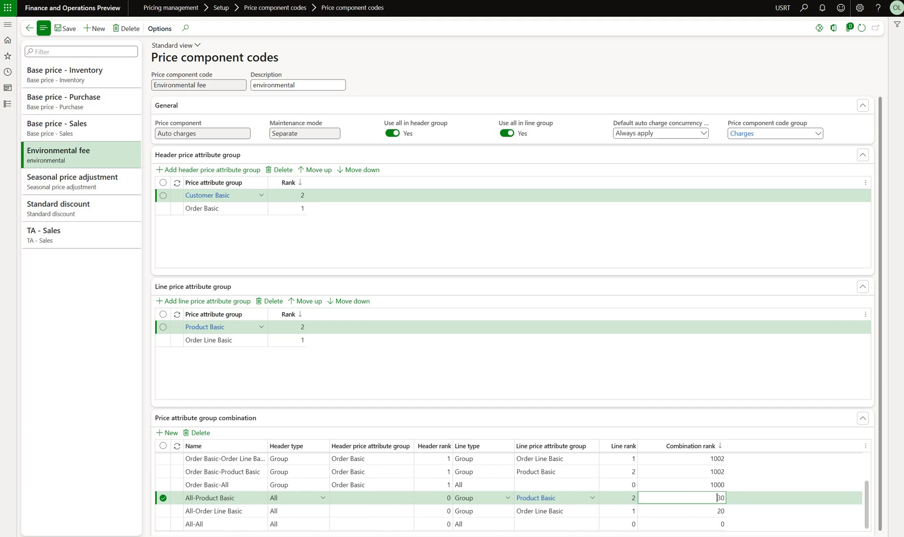
{"action": "key", "text": "BackSpace"}
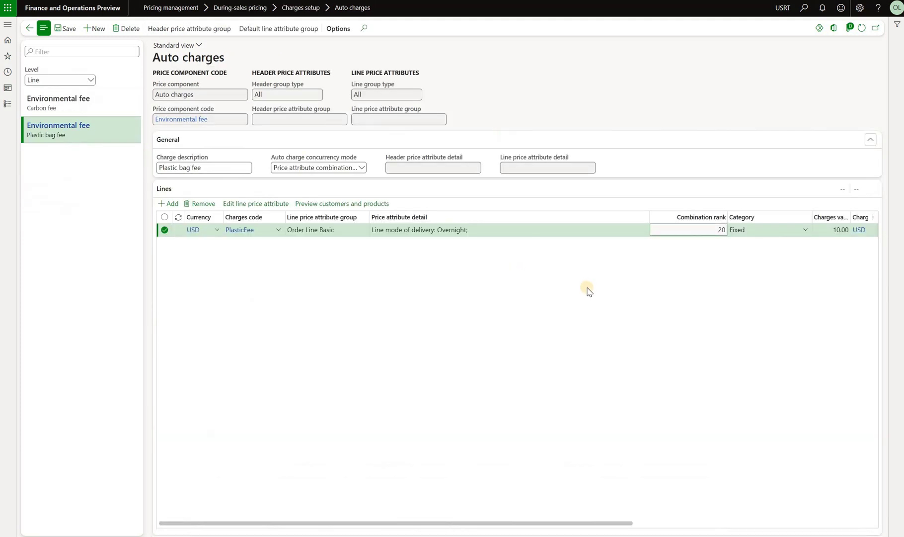
Review the updated combination ranks on the Carbon fee and Plastic bag fee auto charge lines.
{"action": "key", "text": "ctrl+Up"}
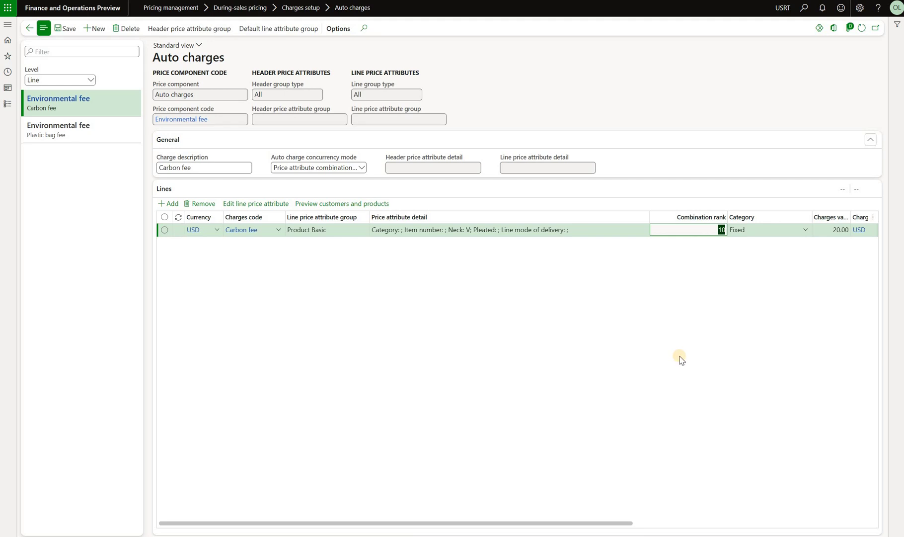
{"action": "left_click", "coordinate": [59, 131]}
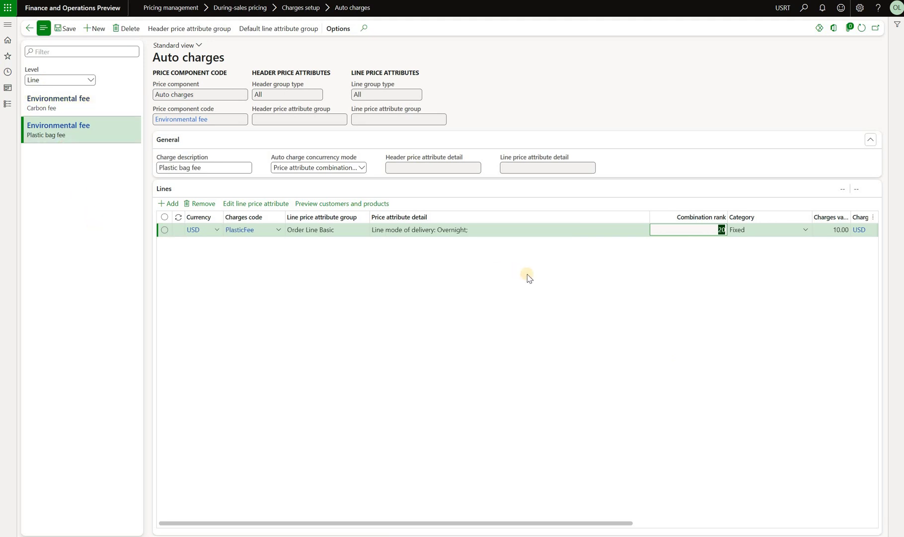
{"action": "left_click", "coordinate": [66, 28]}
Add a second PM-Item-Vendor line to the sales order and set its mode of delivery to Overnight.
{"action": "left_click", "coordinate": [237, 31]}
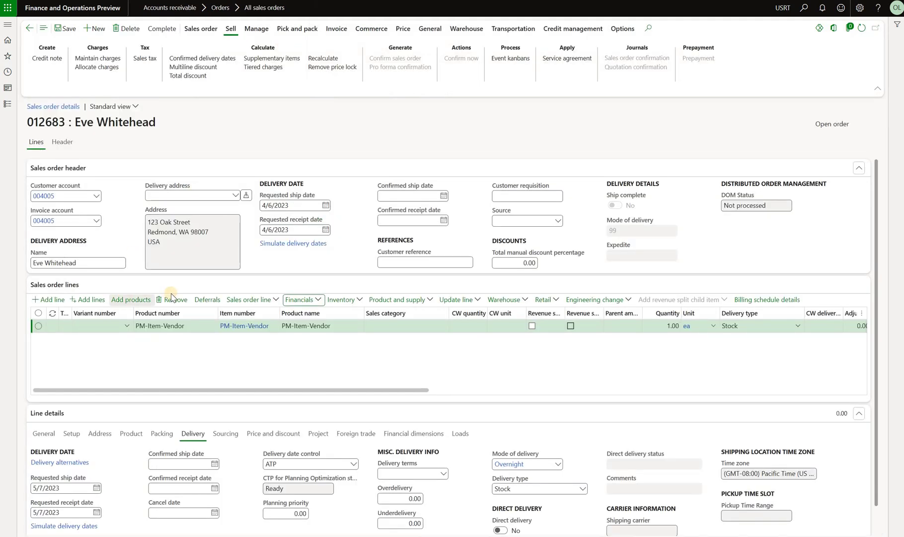
{"action": "left_click", "coordinate": [269, 343]}
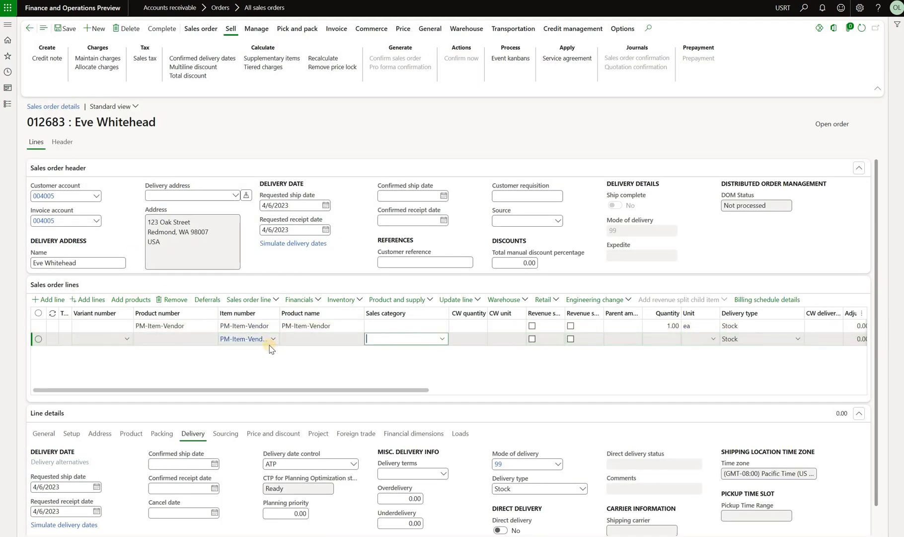
{"action": "left_click", "coordinate": [558, 463]}
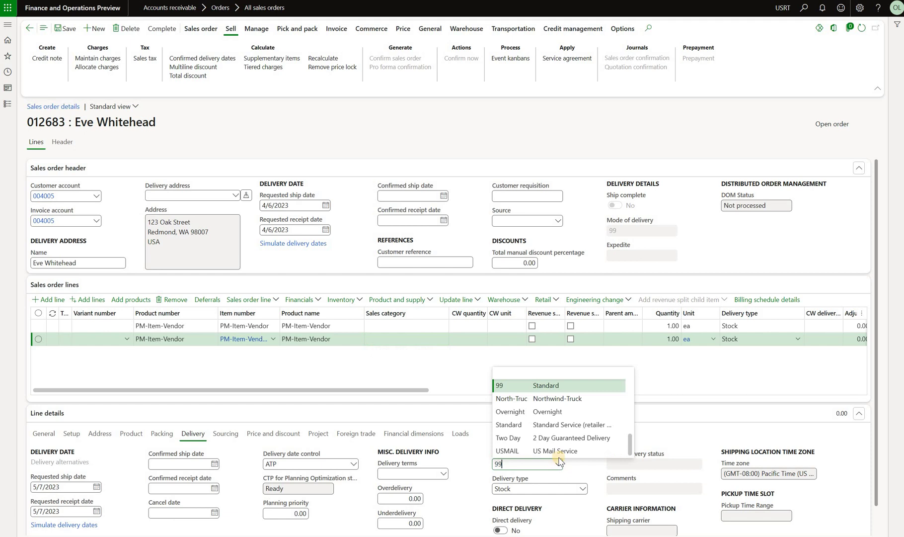
{"action": "left_click", "coordinate": [560, 414]}
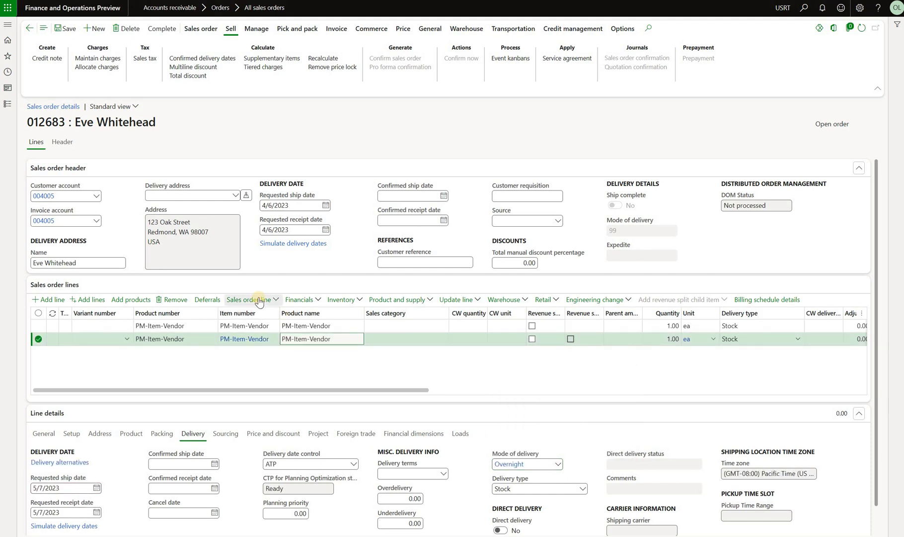
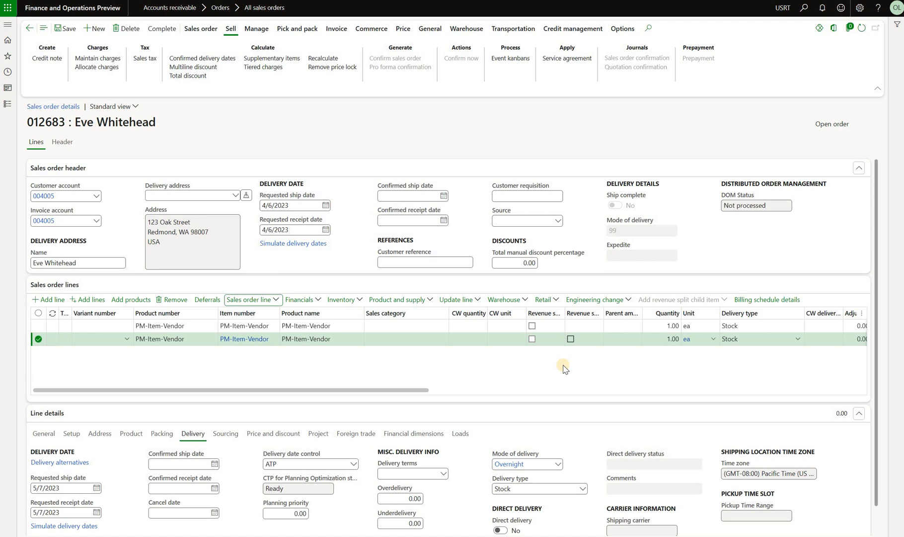
Create a new sales order for a different customer with delayed price calculation enabled.
{"action": "left_click", "coordinate": [95, 29]}
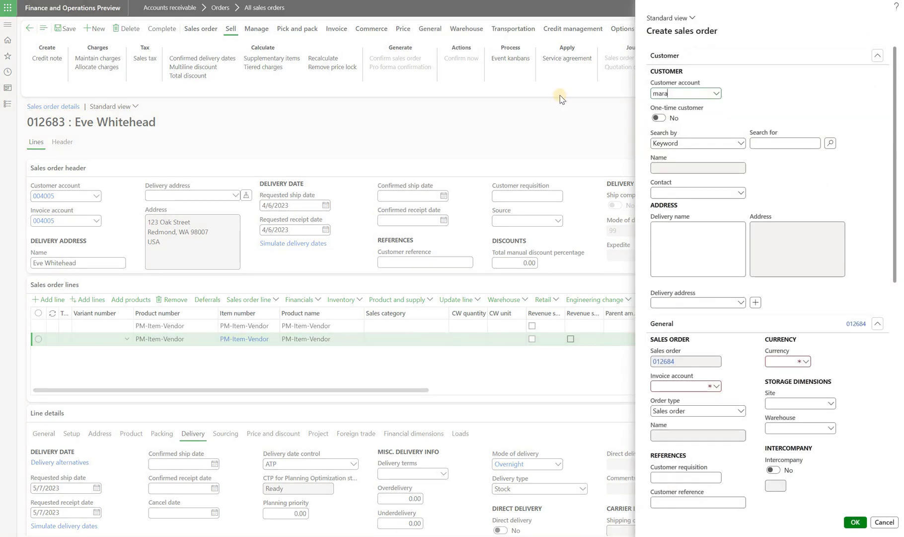
{"action": "scroll", "coordinate": [754, 219], "scroll_direction": "down", "scroll_amount": 3}
{"action": "scroll", "coordinate": [755, 219], "scroll_direction": "down", "scroll_amount": 5}
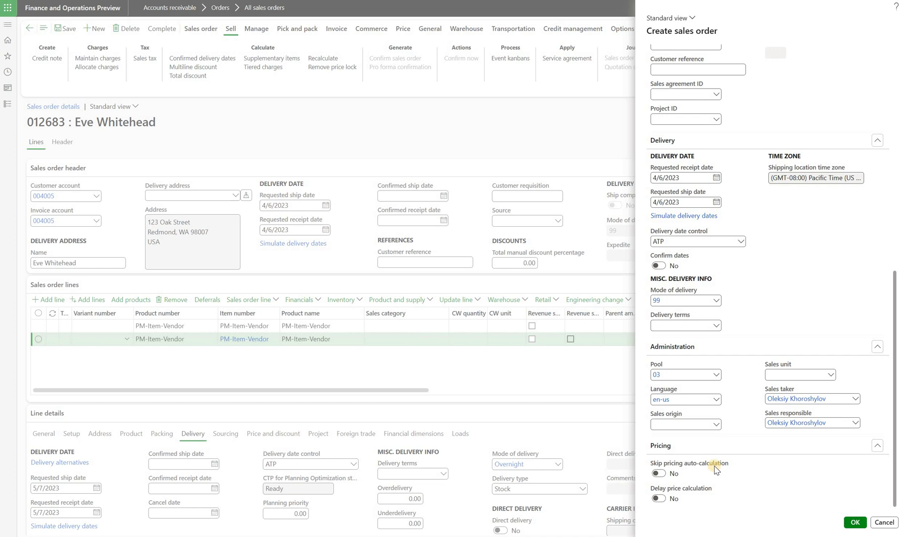
{"action": "mouse_move", "coordinate": [730, 469]}
{"action": "left_click", "coordinate": [659, 498]}
{"action": "left_click", "coordinate": [855, 521]}
Add a PM-Item-Vendor line to the new sales order and recalculate the order's prices.
{"action": "type", "text": "PM-Item-Vendor"}
{"action": "key", "text": "Tab"}
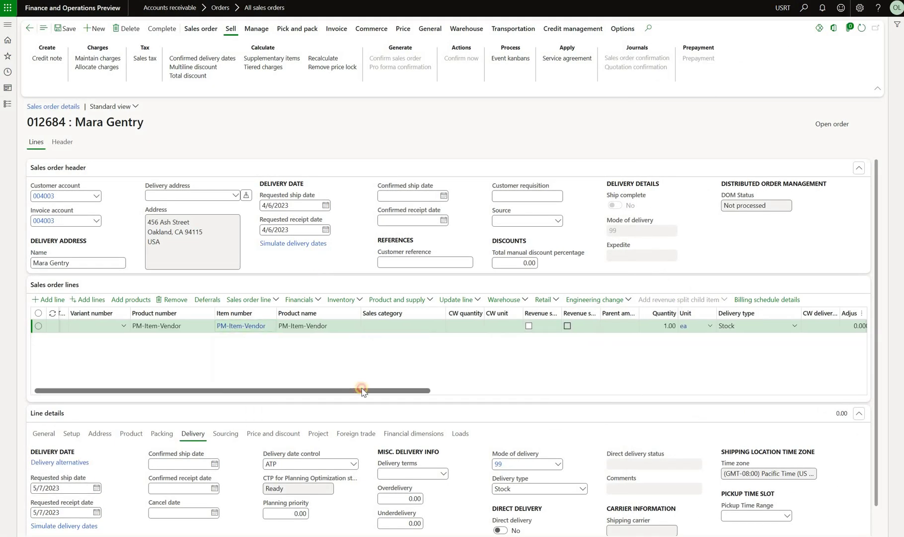
{"action": "left_click_drag", "start_coordinate": [360, 390], "coordinate": [523, 397]}
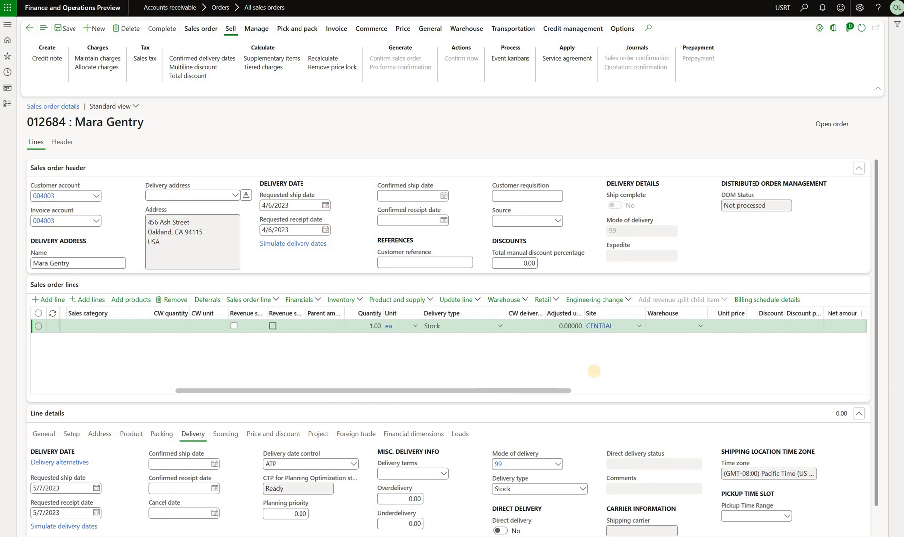
{"action": "left_click", "coordinate": [700, 326]}
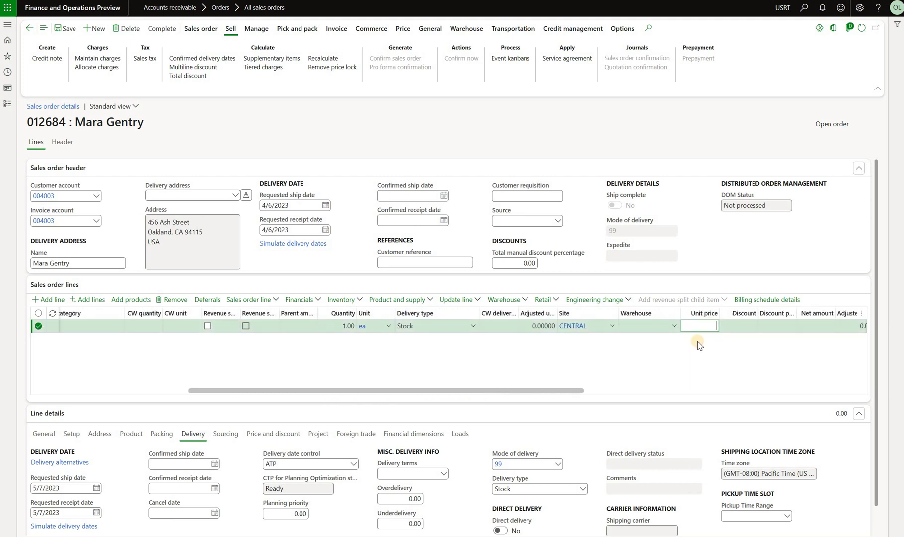
{"action": "left_click", "coordinate": [343, 60]}
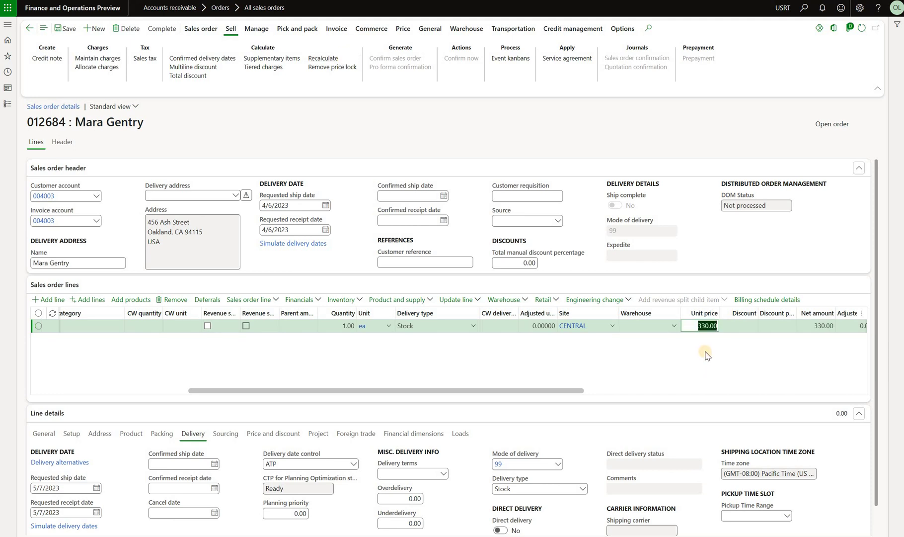